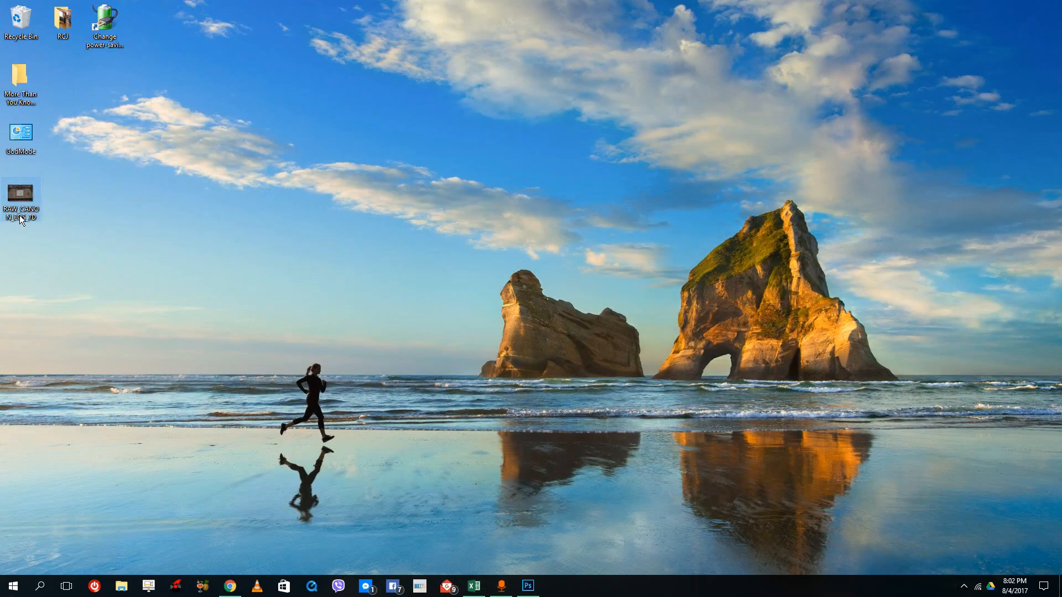
Open the desktop raw file RAW_CANON_EOS_7D in Adobe Photoshop CC 2014 for Camera Raw editing
{"action": "mouse_move", "coordinate": [20, 214]}
{"action": "right_click", "coordinate": [24, 197]}
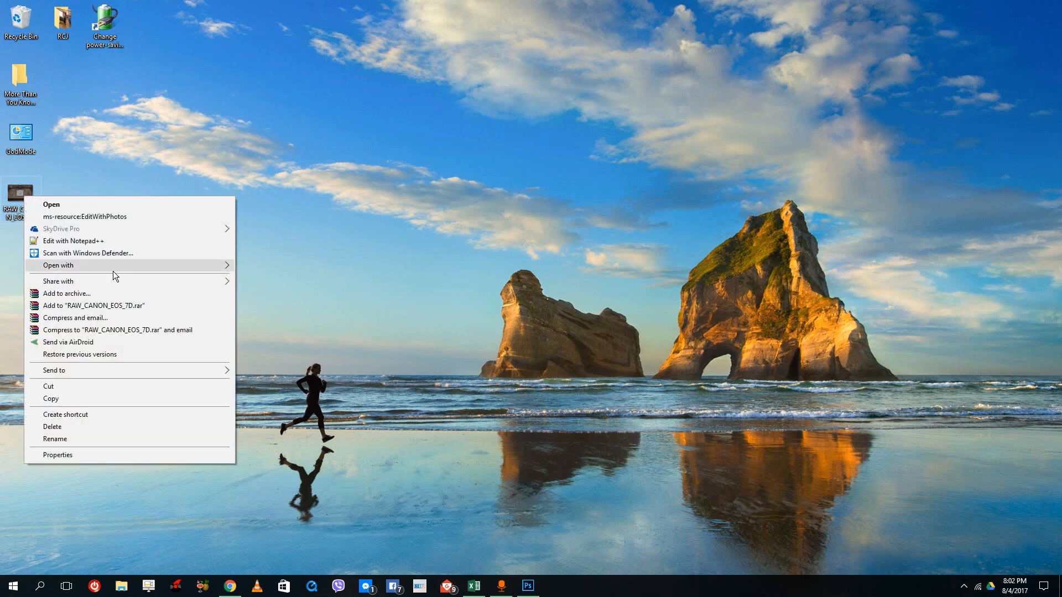
{"action": "mouse_move", "coordinate": [111, 270]}
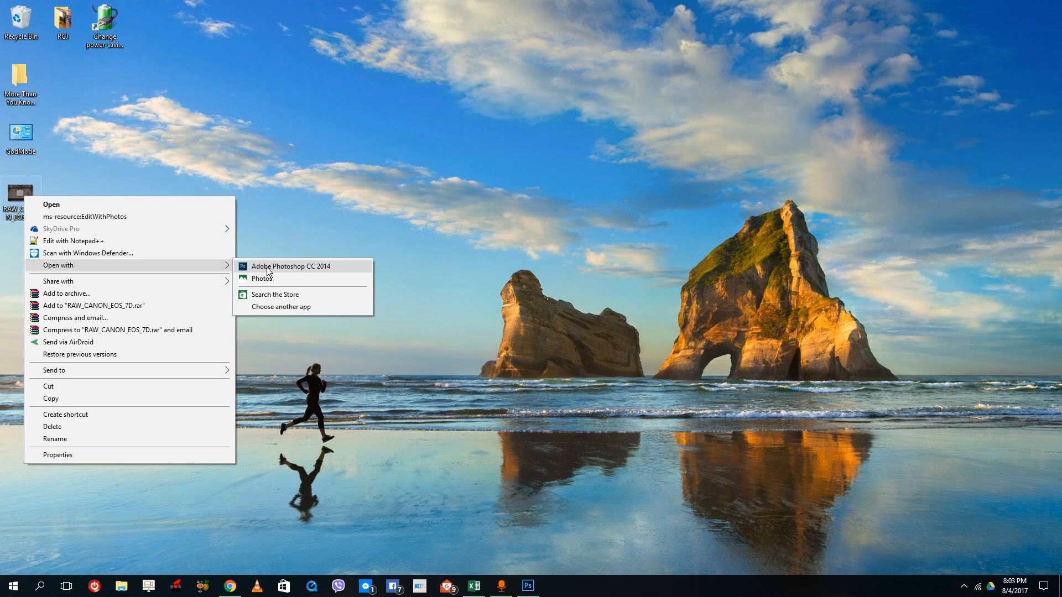
{"action": "left_click", "coordinate": [302, 268]}
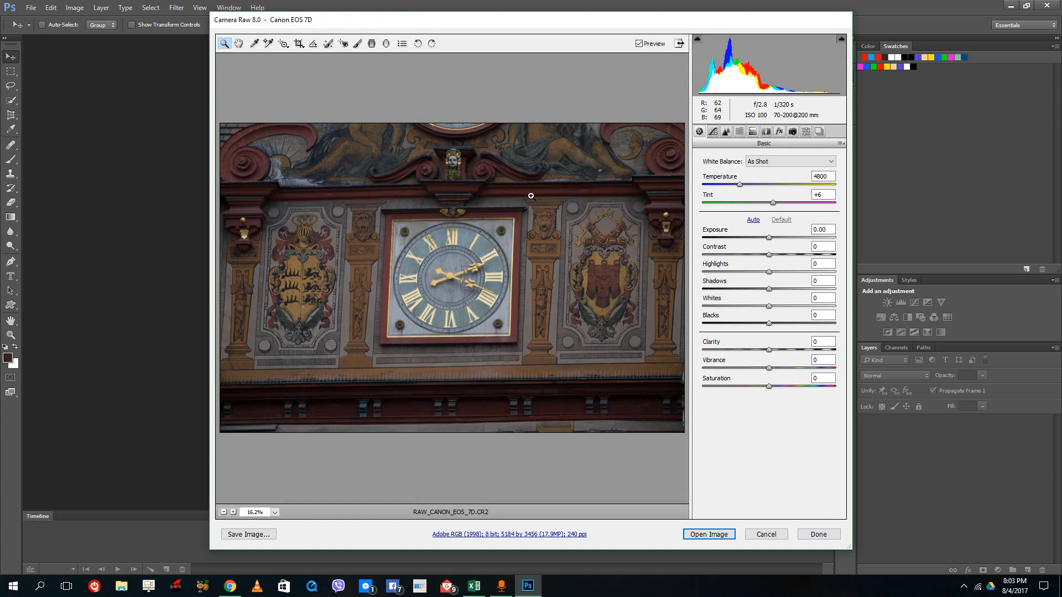
{"action": "mouse_move", "coordinate": [486, 23]}
{"action": "left_mouse_down"}
{"action": "mouse_move", "coordinate": [510, 27]}
{"action": "mouse_move", "coordinate": [495, 30]}
{"action": "left_mouse_up"}
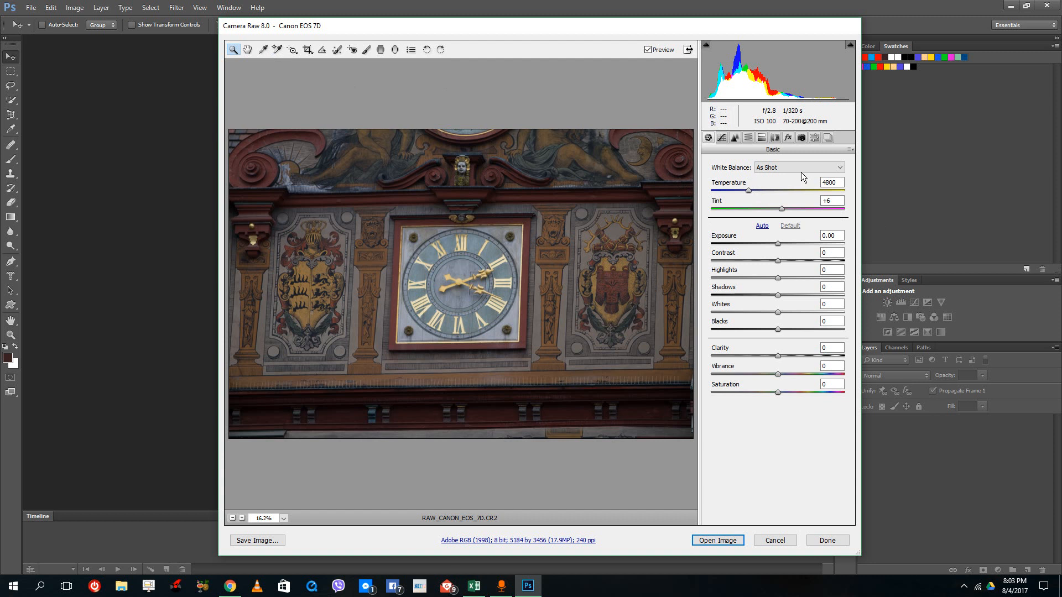
Set the white balance to temperature 4400 and tint +10, and raise the exposure to +1.15 and contrast to +71
{"action": "left_click_drag", "start_coordinate": [748, 189], "coordinate": [742, 191]}
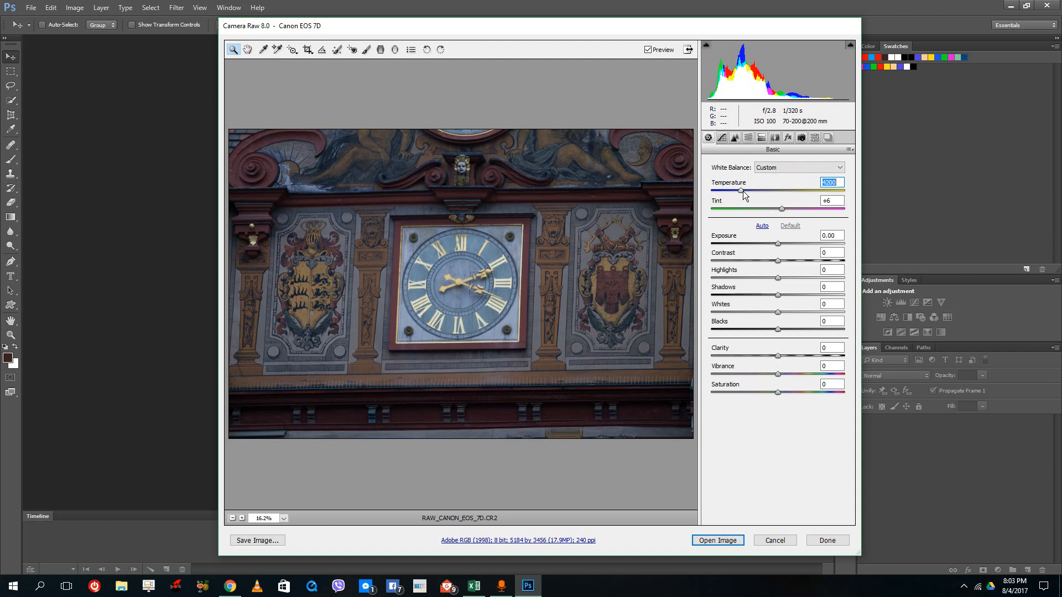
{"action": "left_click_drag", "start_coordinate": [743, 190], "coordinate": [786, 215]}
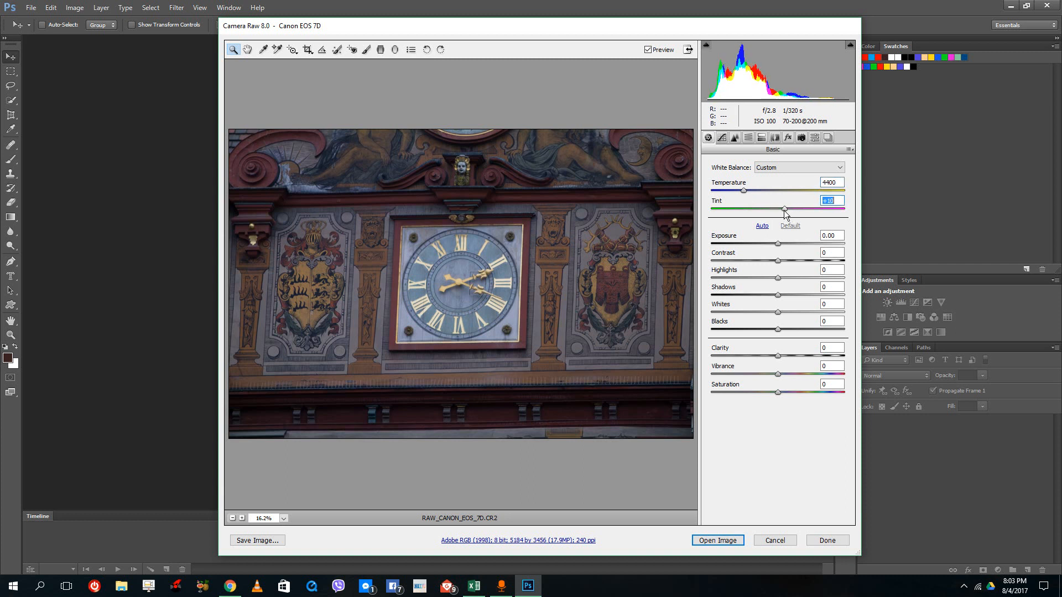
{"action": "left_click", "coordinate": [777, 243]}
{"action": "mouse_move", "coordinate": [777, 243]}
{"action": "left_mouse_down"}
{"action": "mouse_move", "coordinate": [748, 243]}
{"action": "mouse_move", "coordinate": [800, 244]}
{"action": "mouse_move", "coordinate": [782, 260]}
{"action": "mouse_move", "coordinate": [826, 260]}
{"action": "mouse_move", "coordinate": [791, 244]}
{"action": "left_mouse_up"}
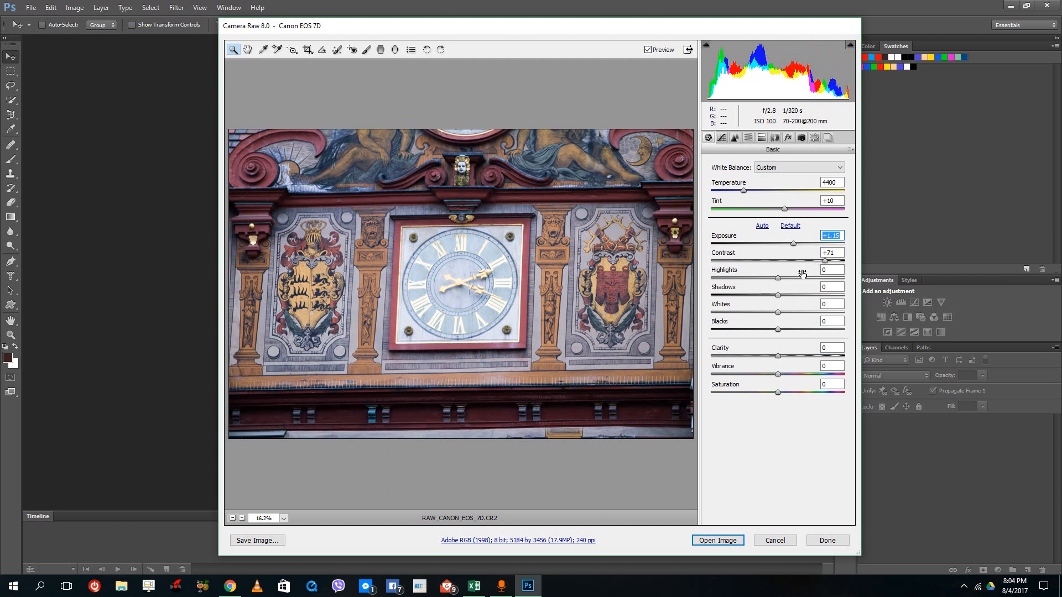
Set highlights to -100, shadows to +100, contrast to +100, whites to +20, blacks to -37, vibrance to +82 and saturation to -23
{"action": "left_click_drag", "start_coordinate": [778, 277], "coordinate": [711, 282]}
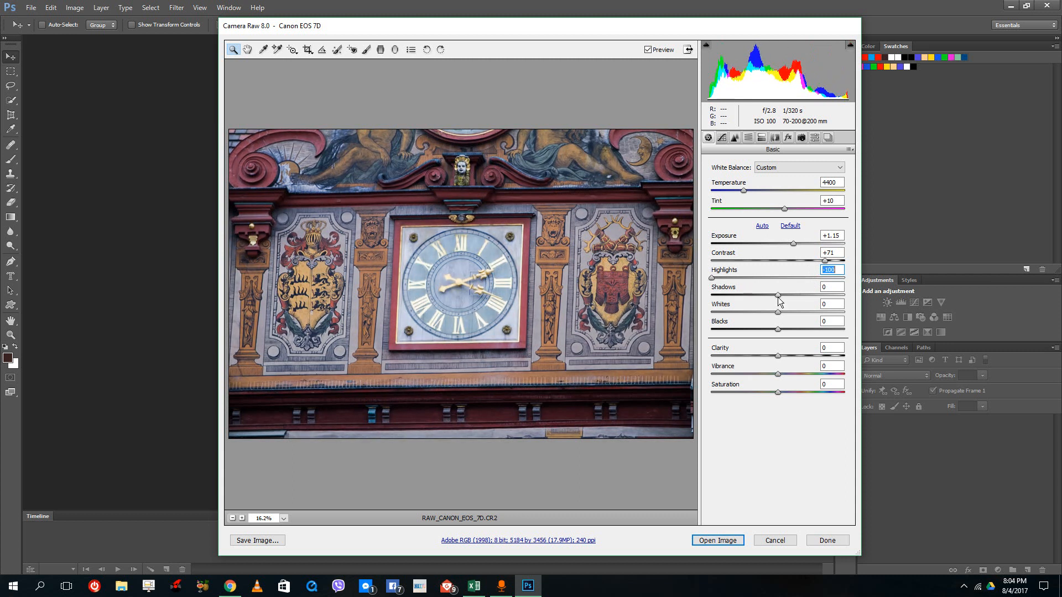
{"action": "left_click_drag", "start_coordinate": [783, 293], "coordinate": [864, 297]}
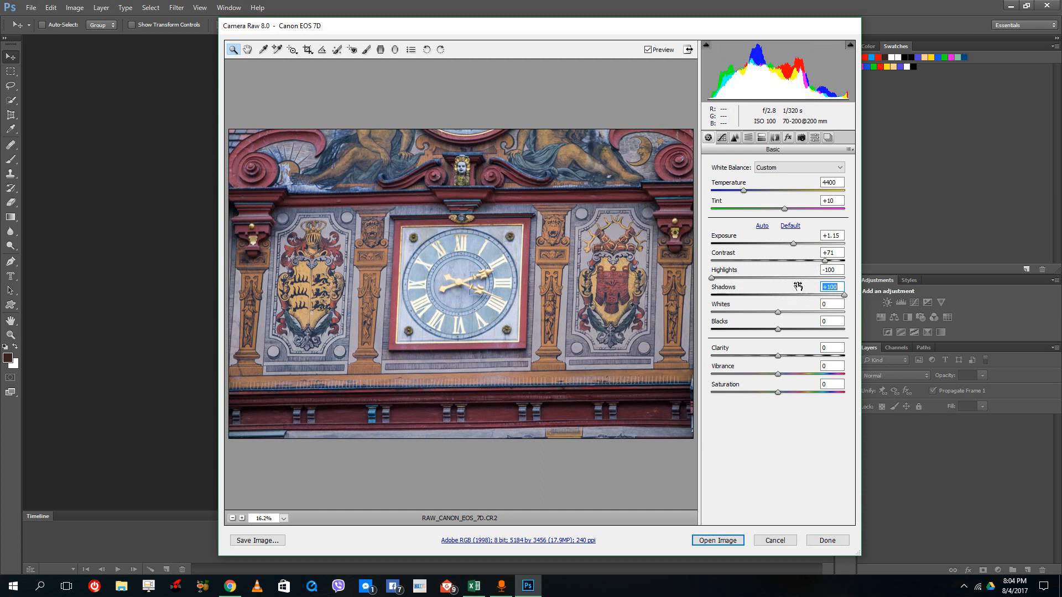
{"action": "left_click_drag", "start_coordinate": [825, 260], "coordinate": [870, 265]}
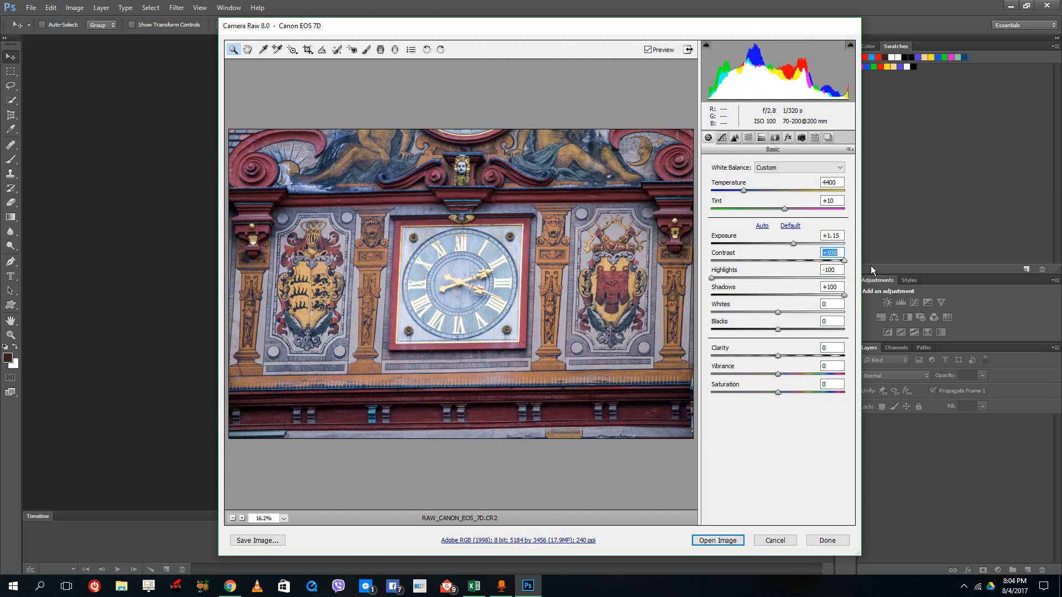
{"action": "left_click_drag", "start_coordinate": [778, 311], "coordinate": [777, 357]}
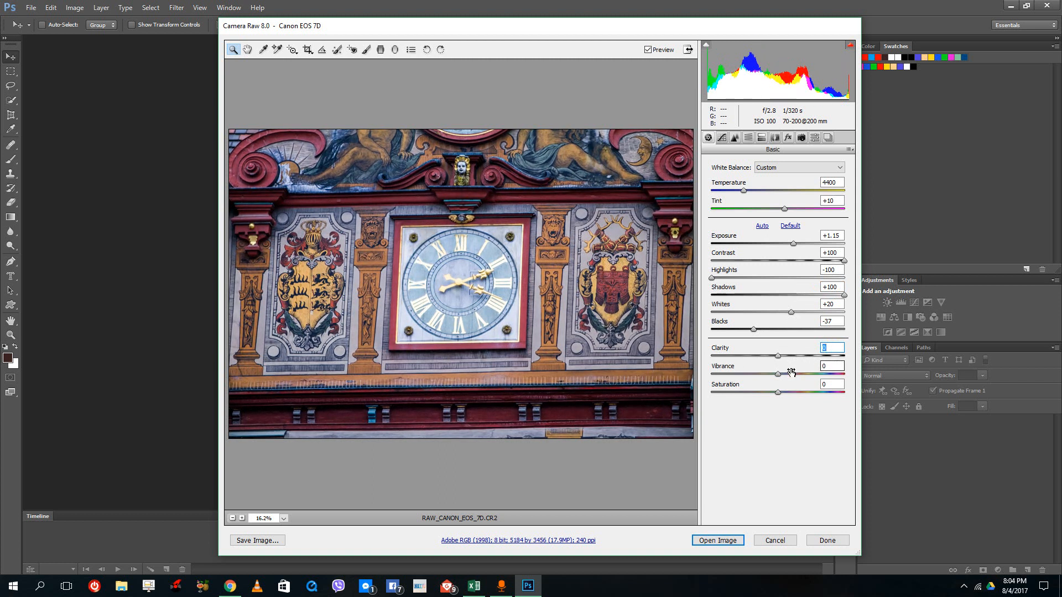
{"action": "left_click_drag", "start_coordinate": [778, 376], "coordinate": [833, 374]}
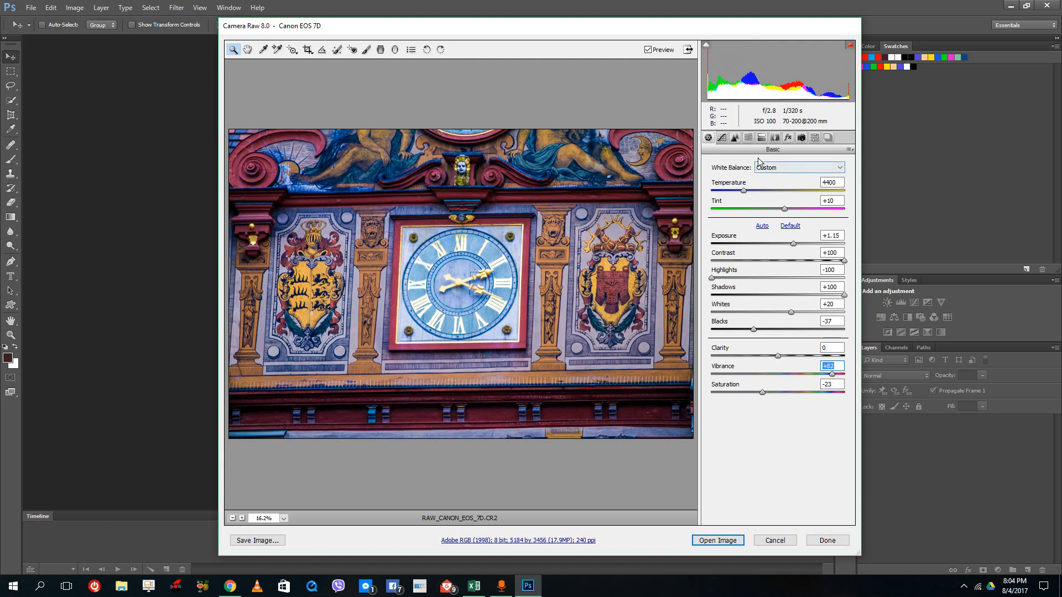
Shape the parametric tone curve with highlights -50, lights -4, darks +6 and shadows -28
{"action": "left_click", "coordinate": [722, 138]}
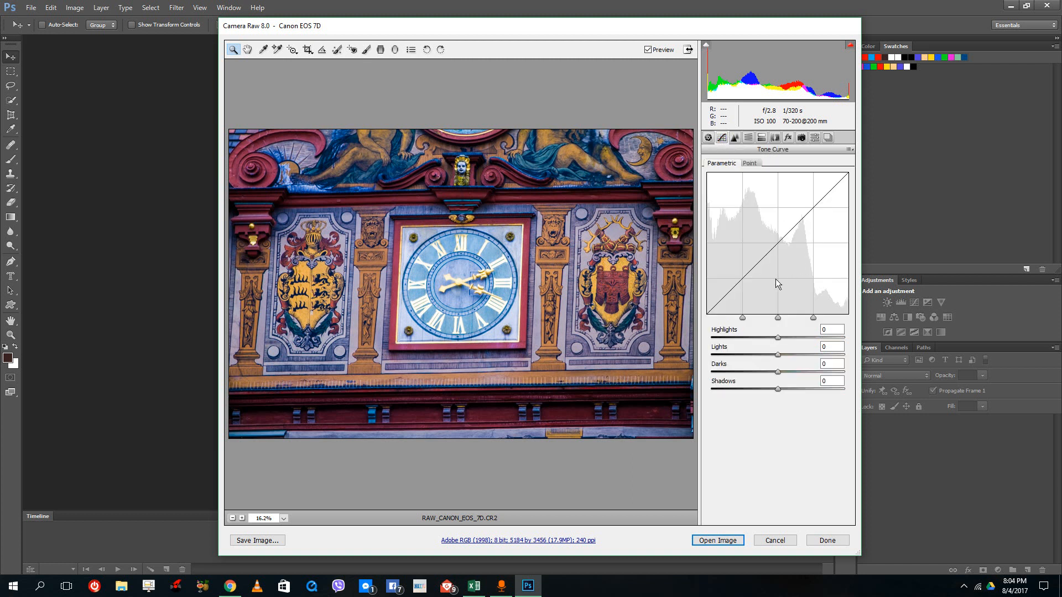
{"action": "left_click_drag", "start_coordinate": [779, 337], "coordinate": [745, 336]}
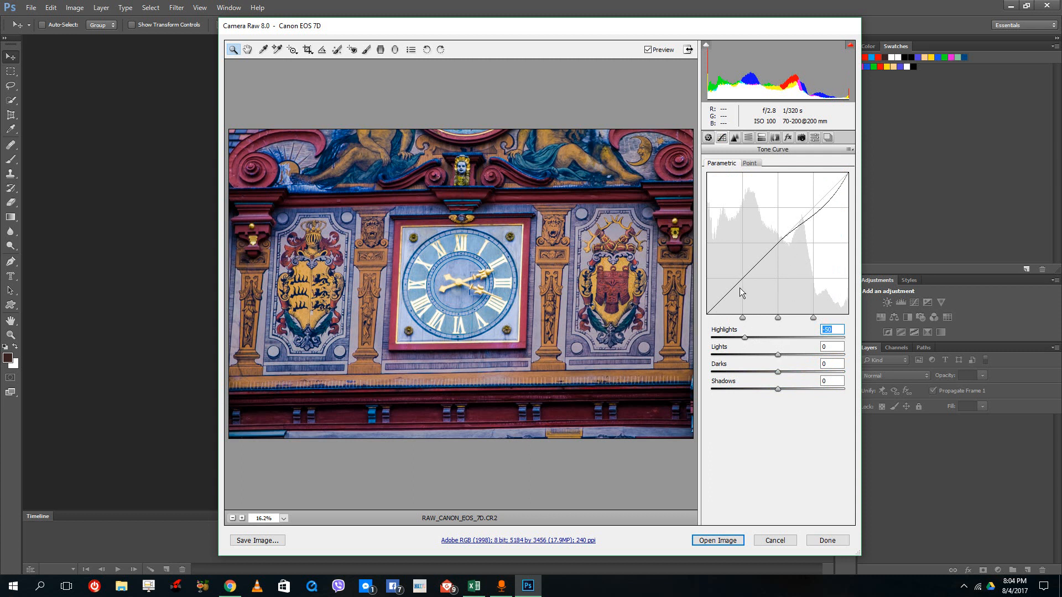
{"action": "left_click", "coordinate": [778, 356]}
{"action": "left_click_drag", "start_coordinate": [778, 358], "coordinate": [762, 390]}
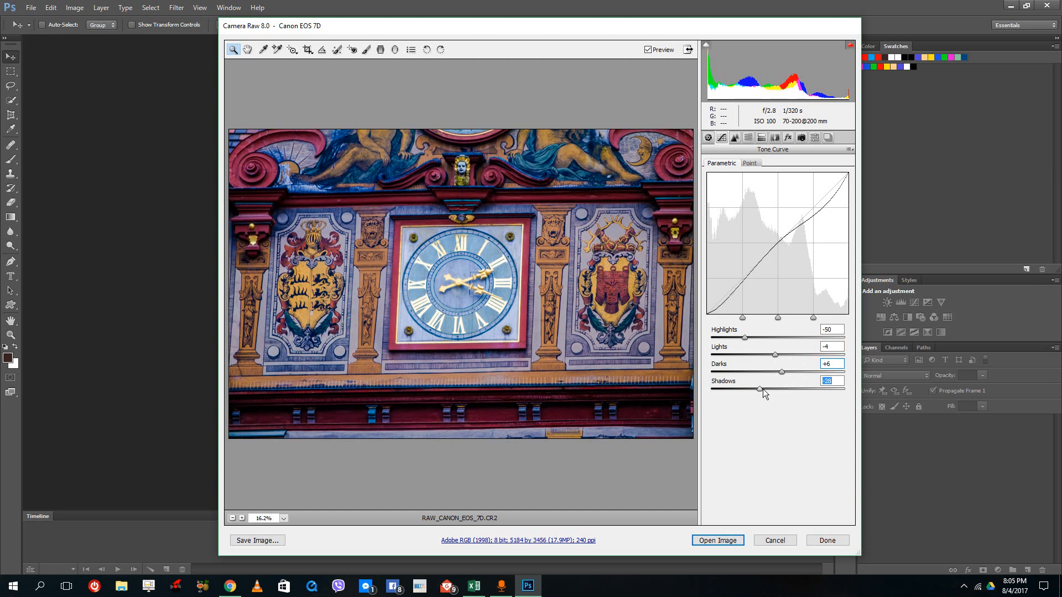
Sharpen the photo with amount 150, radius 1.3 and detail 44
{"action": "left_click", "coordinate": [734, 139]}
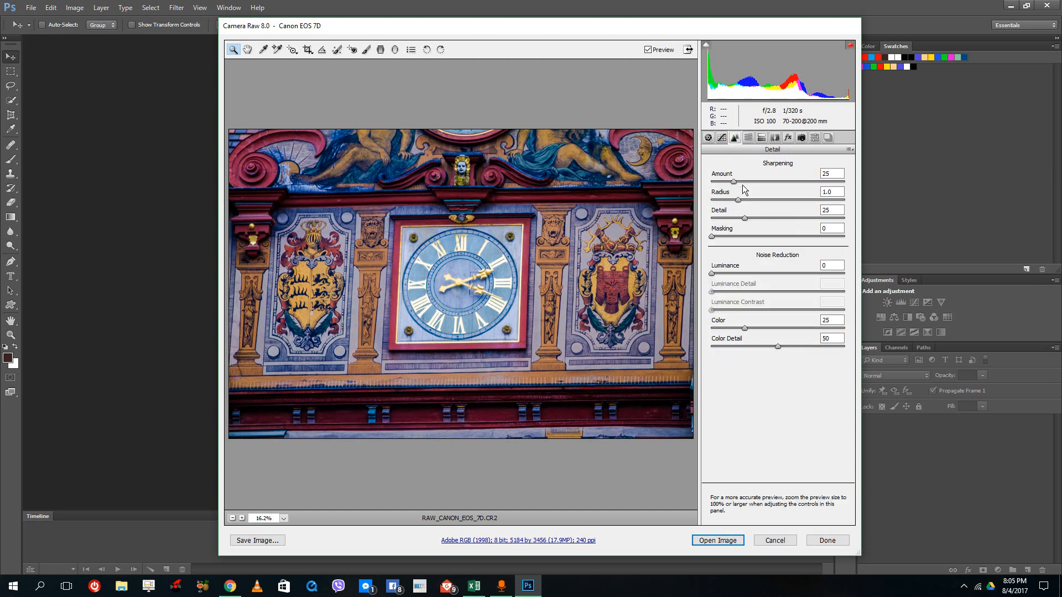
{"action": "left_click_drag", "start_coordinate": [735, 181], "coordinate": [885, 195]}
{"action": "left_click_drag", "start_coordinate": [740, 198], "coordinate": [769, 219]}
Set the luminance noise reduction to 100, with luminance detail 99 and luminance contrast 100
{"action": "left_click_drag", "start_coordinate": [714, 277], "coordinate": [864, 279]}
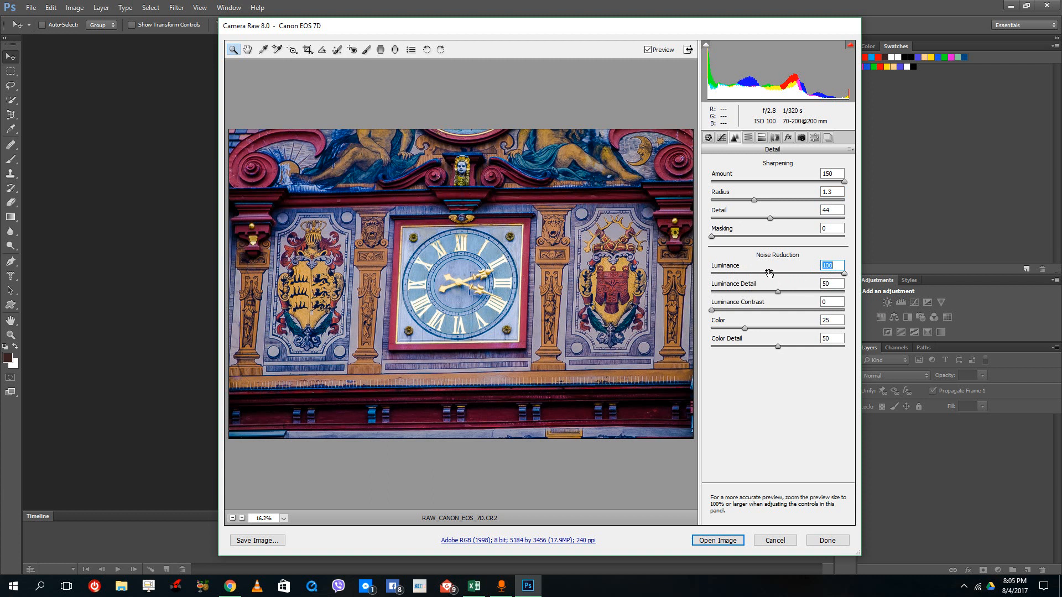
{"action": "left_click_drag", "start_coordinate": [779, 292], "coordinate": [842, 291]}
{"action": "left_click_drag", "start_coordinate": [737, 308], "coordinate": [856, 316]}
Set both the color noise reduction and its color detail to 100, judging the effect on the clock hands
{"action": "left_click", "coordinate": [242, 518]}
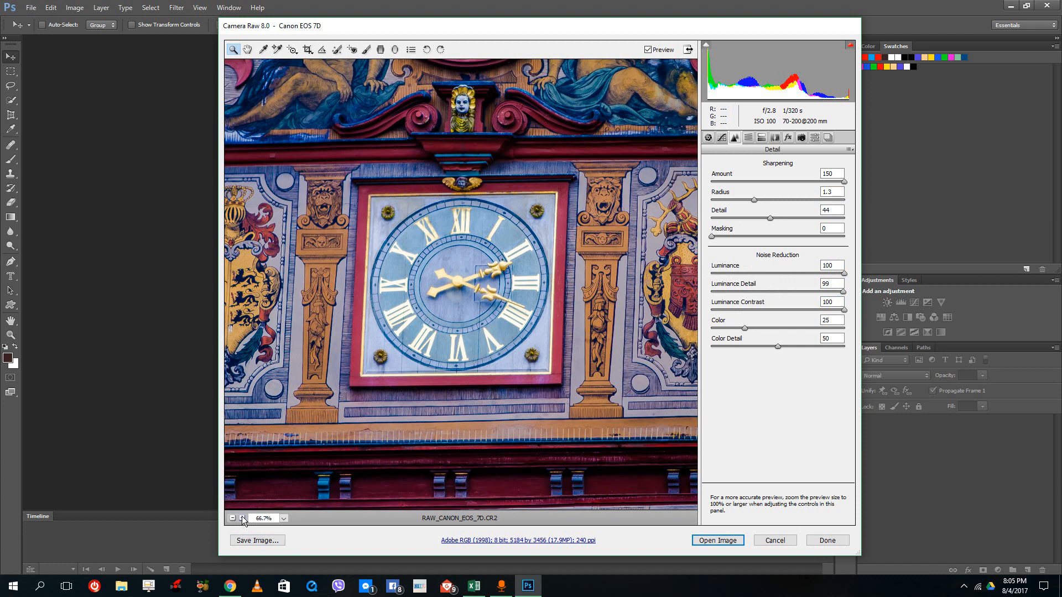
{"action": "left_click", "coordinate": [242, 519]}
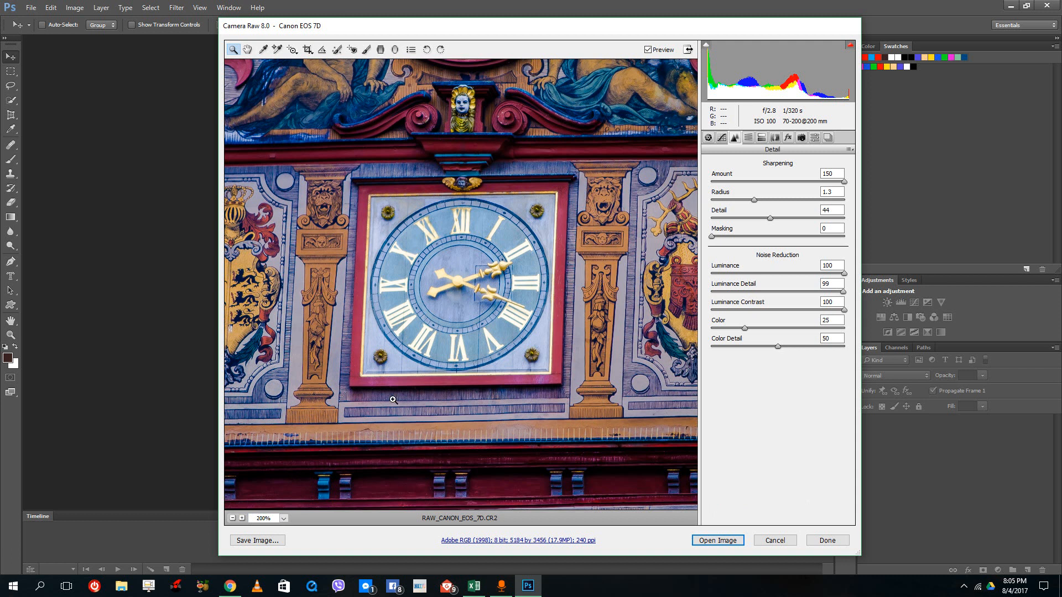
{"action": "left_click", "coordinate": [283, 518]}
{"action": "left_click", "coordinate": [263, 493]}
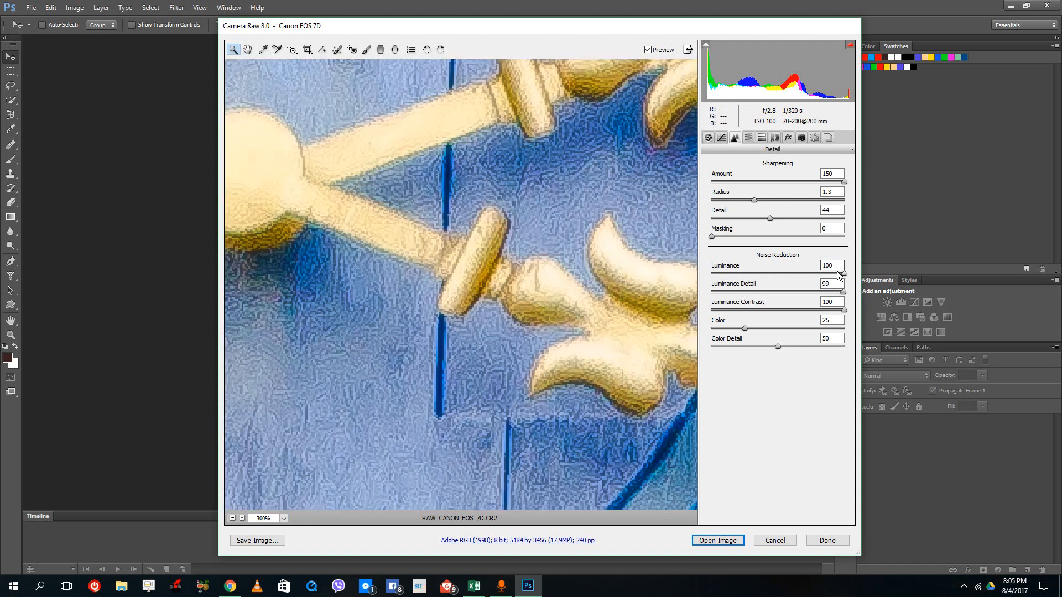
{"action": "left_click_drag", "start_coordinate": [744, 328], "coordinate": [846, 346]}
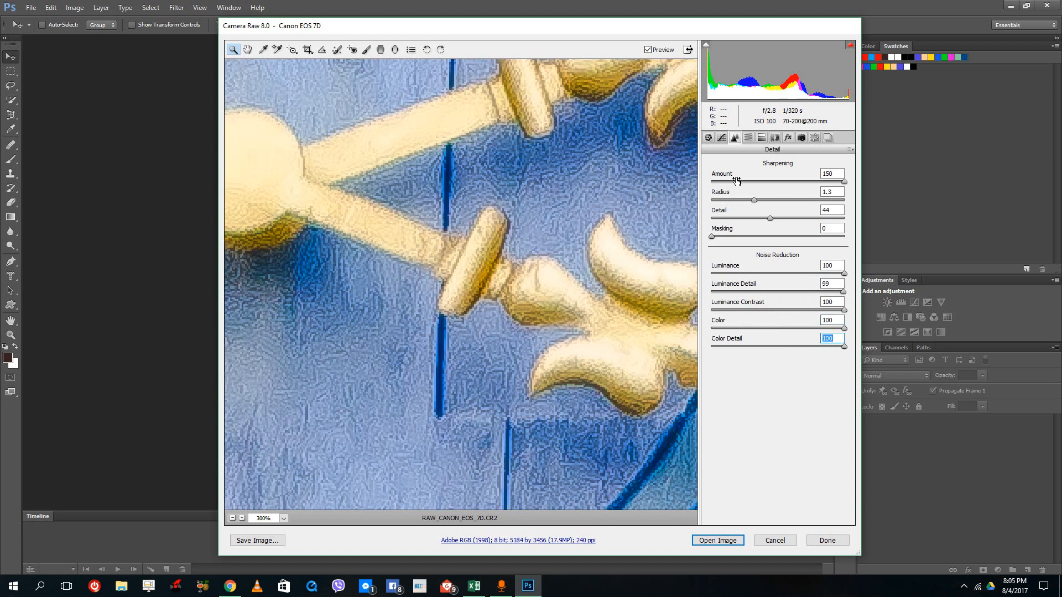
Lower the sharpening amount to 59 and check the result on the whole photo
{"action": "left_click_drag", "start_coordinate": [844, 182], "coordinate": [763, 182]}
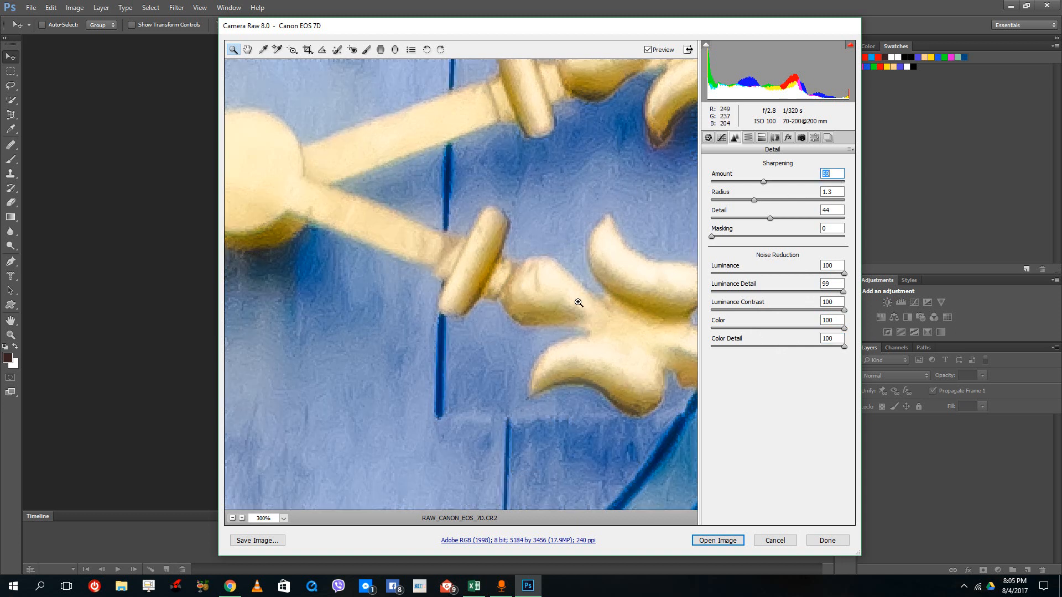
{"action": "left_click", "coordinate": [233, 518]}
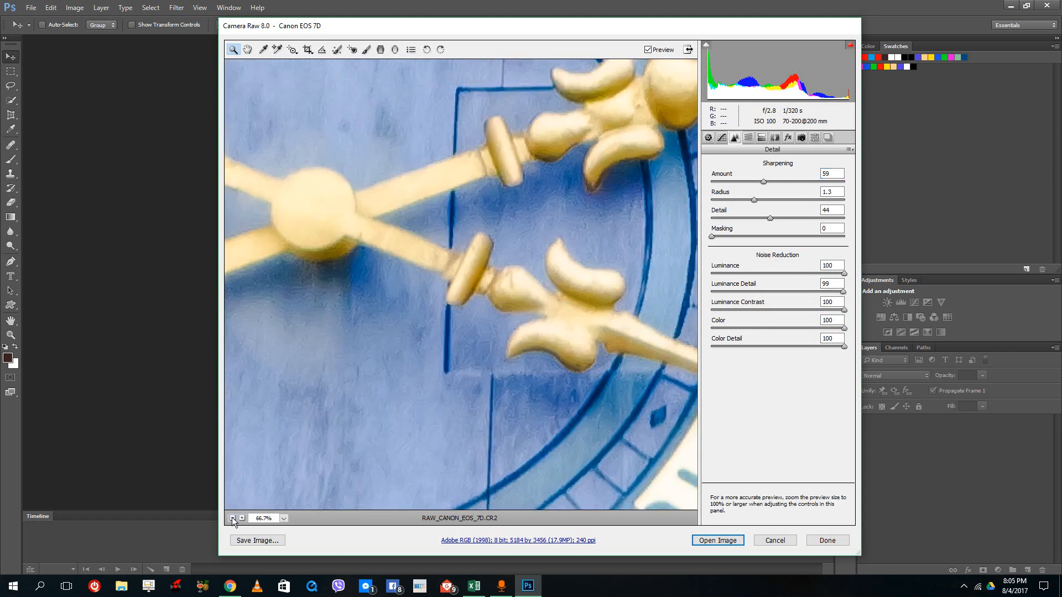
{"action": "left_click", "coordinate": [233, 518]}
{"action": "left_click", "coordinate": [232, 519]}
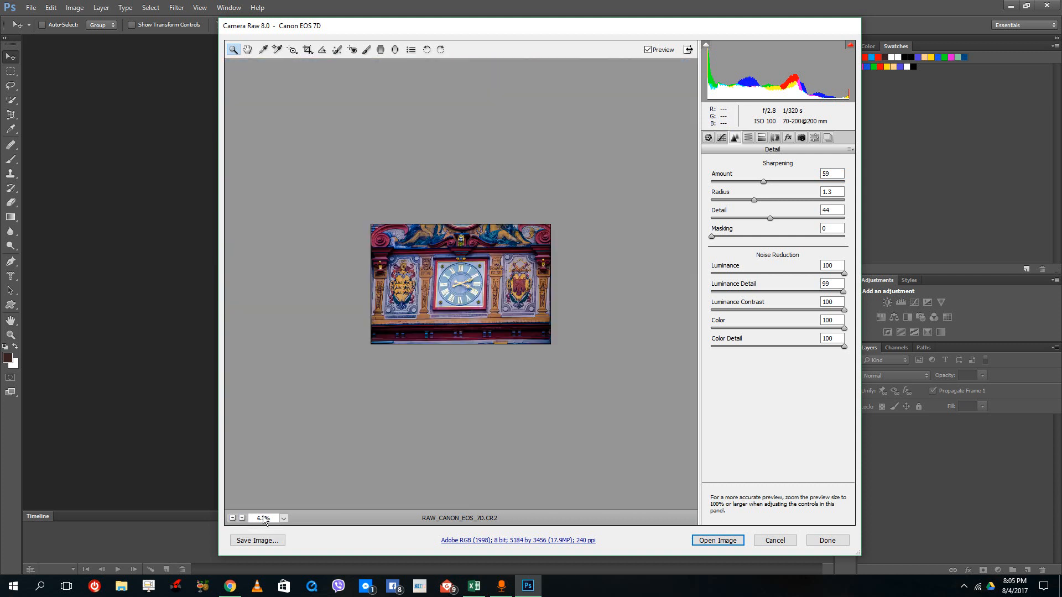
{"action": "left_click", "coordinate": [283, 519]}
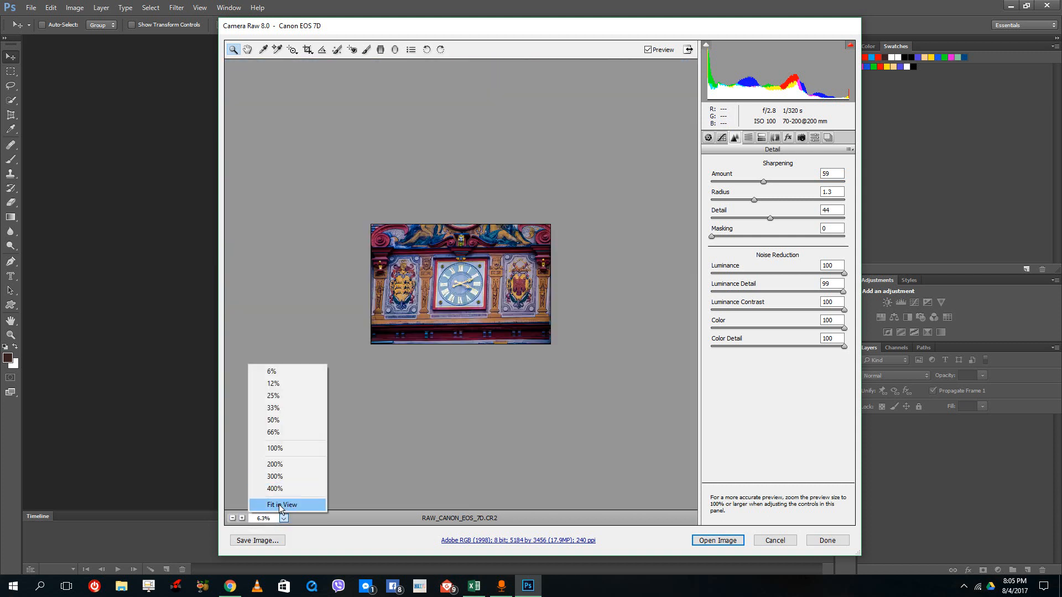
{"action": "left_click", "coordinate": [279, 505]}
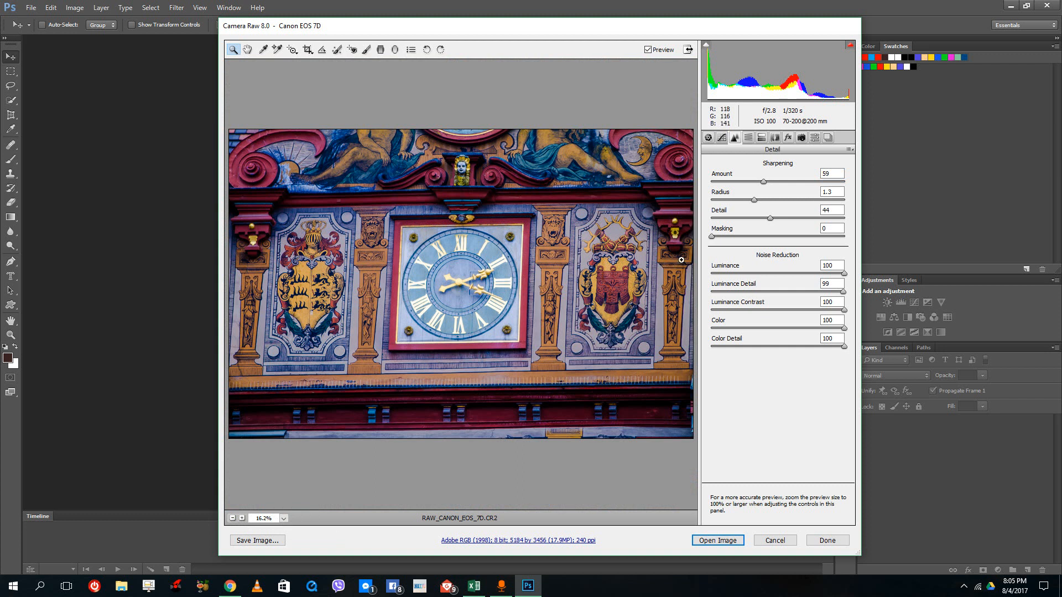
Shift the HSL hue of the reds to -1 and of the yellows to +100
{"action": "left_click", "coordinate": [747, 138]}
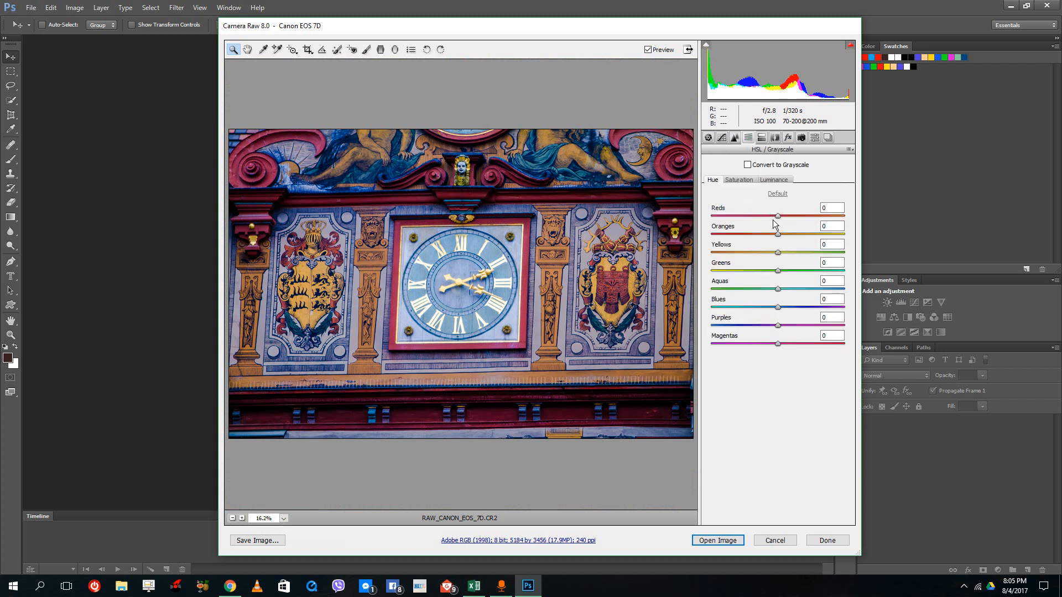
{"action": "left_click_drag", "start_coordinate": [777, 218], "coordinate": [779, 219]}
{"action": "left_click_drag", "start_coordinate": [780, 218], "coordinate": [746, 217]}
{"action": "left_click_drag", "start_coordinate": [785, 223], "coordinate": [851, 261]}
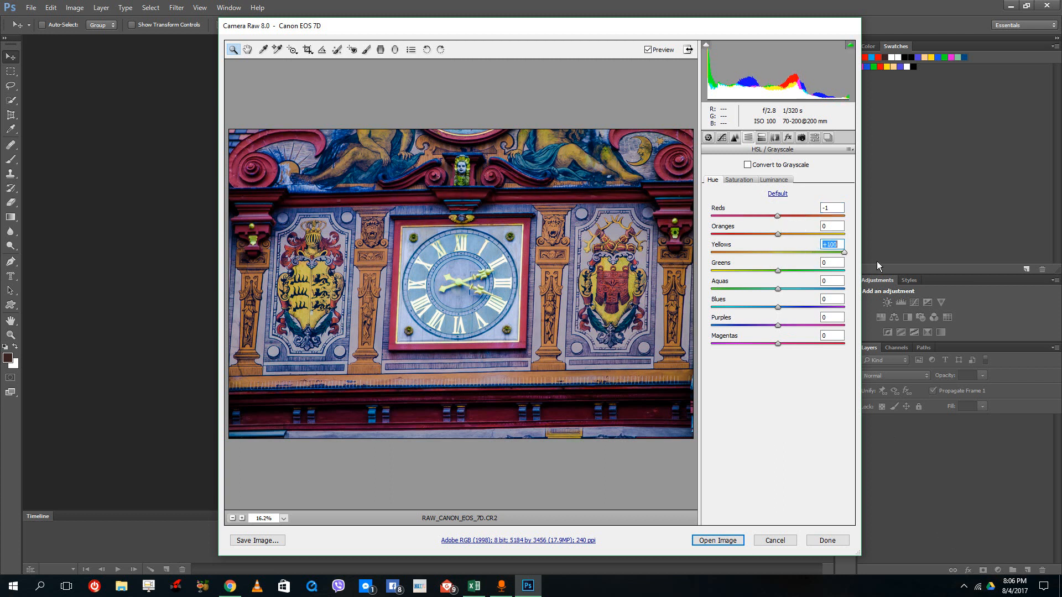
{"action": "left_click_drag", "start_coordinate": [775, 275], "coordinate": [786, 324]}
Adjust the HSL saturation of the reds and greens slightly upward
{"action": "left_click", "coordinate": [738, 181]}
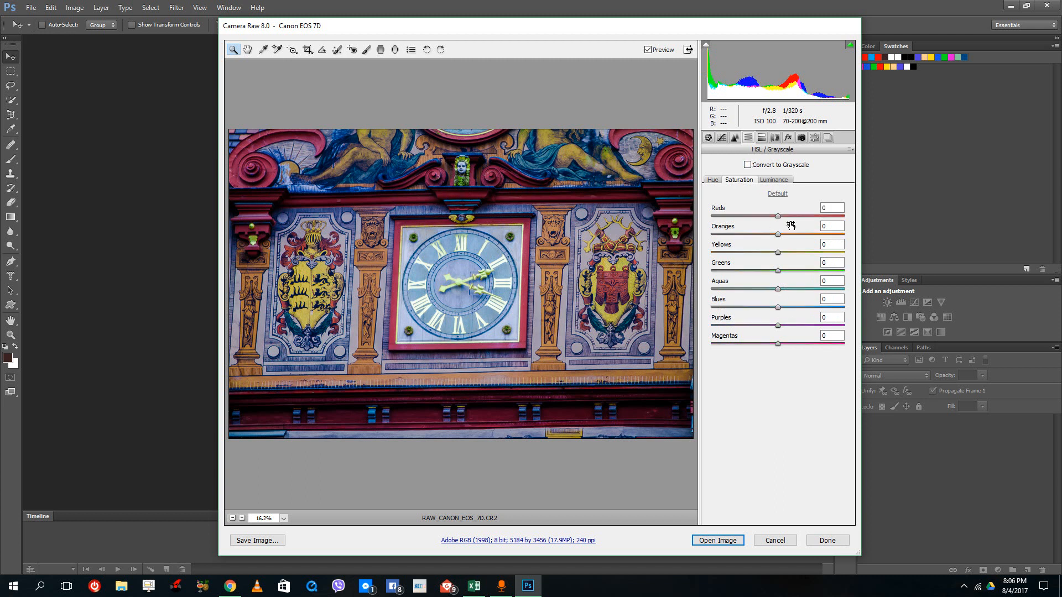
{"action": "left_click_drag", "start_coordinate": [780, 217], "coordinate": [785, 217]}
{"action": "mouse_move", "coordinate": [781, 273]}
{"action": "left_mouse_down"}
{"action": "mouse_move", "coordinate": [845, 276]}
{"action": "mouse_move", "coordinate": [787, 271]}
{"action": "mouse_move", "coordinate": [806, 254]}
{"action": "mouse_move", "coordinate": [784, 271]}
{"action": "left_mouse_up"}
{"action": "key", "text": "Up"}
{"action": "key", "text": "Up"}
{"action": "key", "text": "Up"}
{"action": "key", "text": "Up"}
{"action": "key", "text": "Up"}
Set the HSL luminance of the reds to +4 and of the yellows to +48
{"action": "left_click", "coordinate": [783, 183]}
{"action": "left_click", "coordinate": [780, 216]}
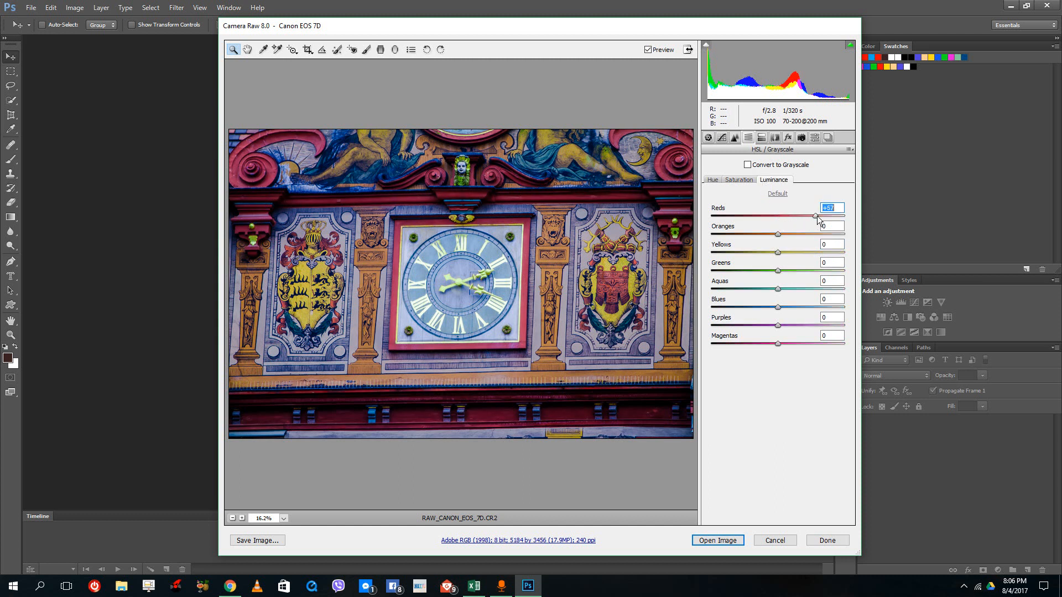
{"action": "left_click_drag", "start_coordinate": [778, 252], "coordinate": [807, 255]}
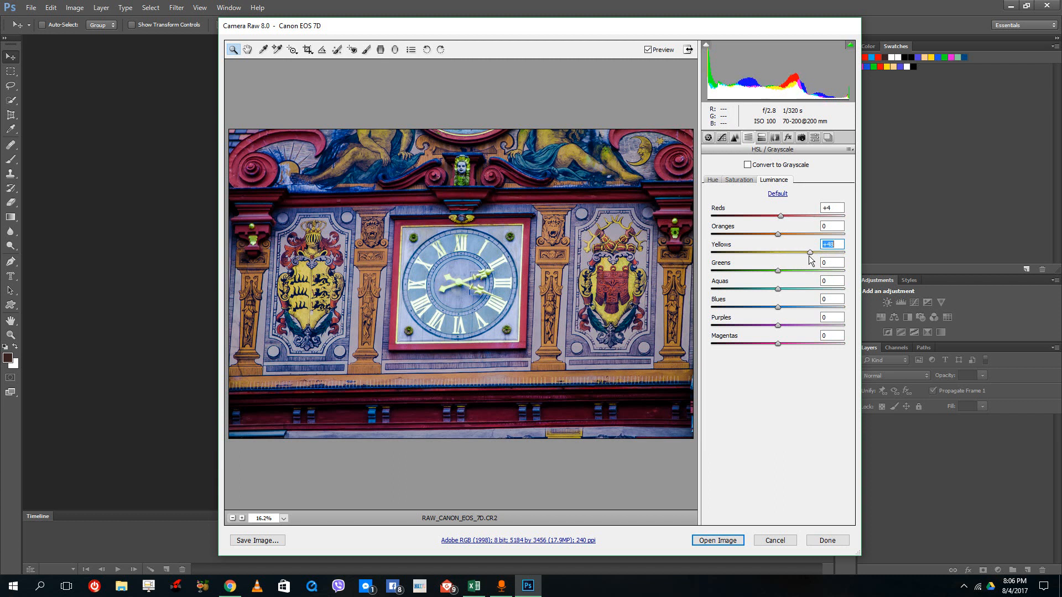
Convert the photo to grayscale and set the grayscale mix to oranges +28, greens -48, aquas +52 and blues +18
{"action": "left_click", "coordinate": [748, 164]}
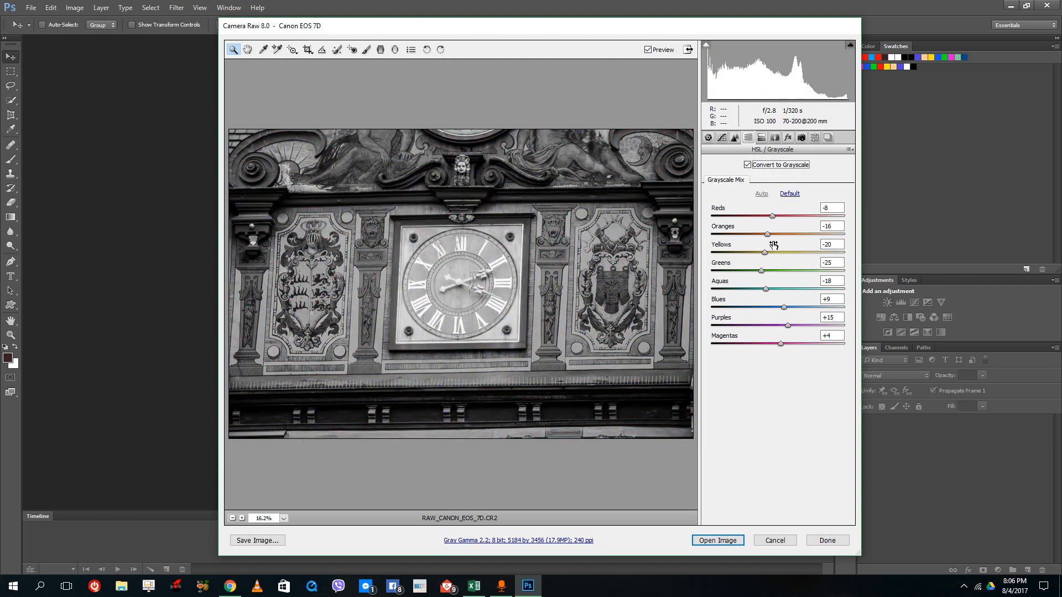
{"action": "left_click_drag", "start_coordinate": [768, 234], "coordinate": [797, 241]}
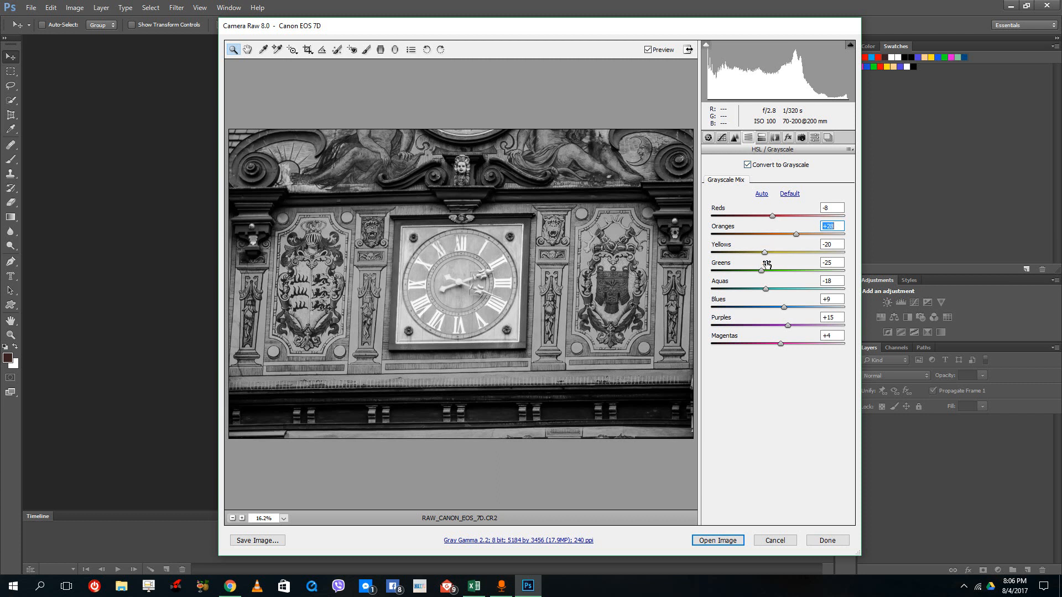
{"action": "left_click_drag", "start_coordinate": [763, 271], "coordinate": [778, 310]}
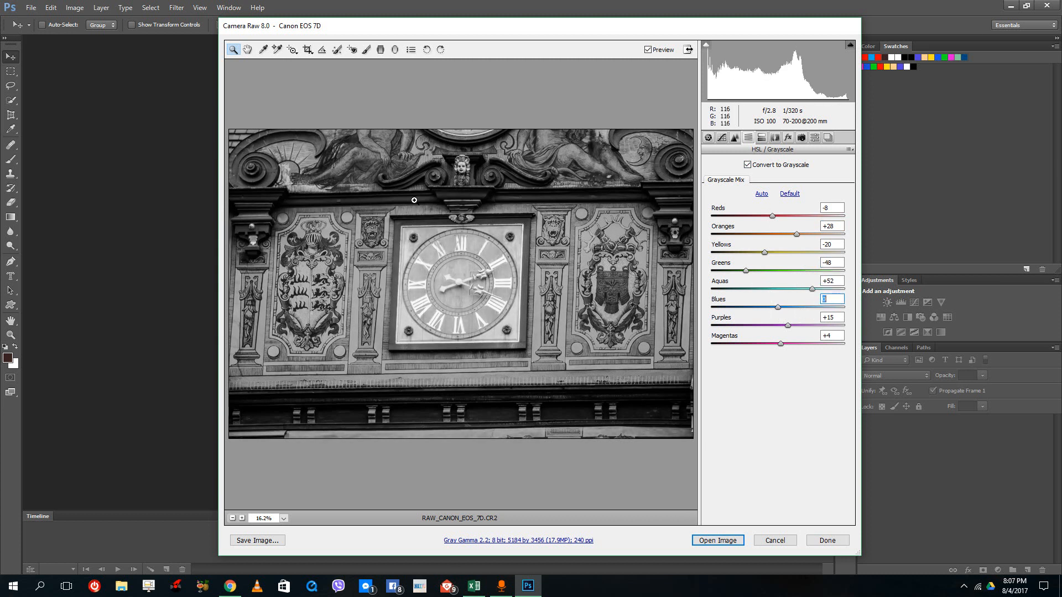
{"action": "mouse_move", "coordinate": [778, 306]}
{"action": "left_mouse_down"}
{"action": "mouse_move", "coordinate": [827, 309]}
{"action": "mouse_move", "coordinate": [793, 308]}
{"action": "left_mouse_up"}
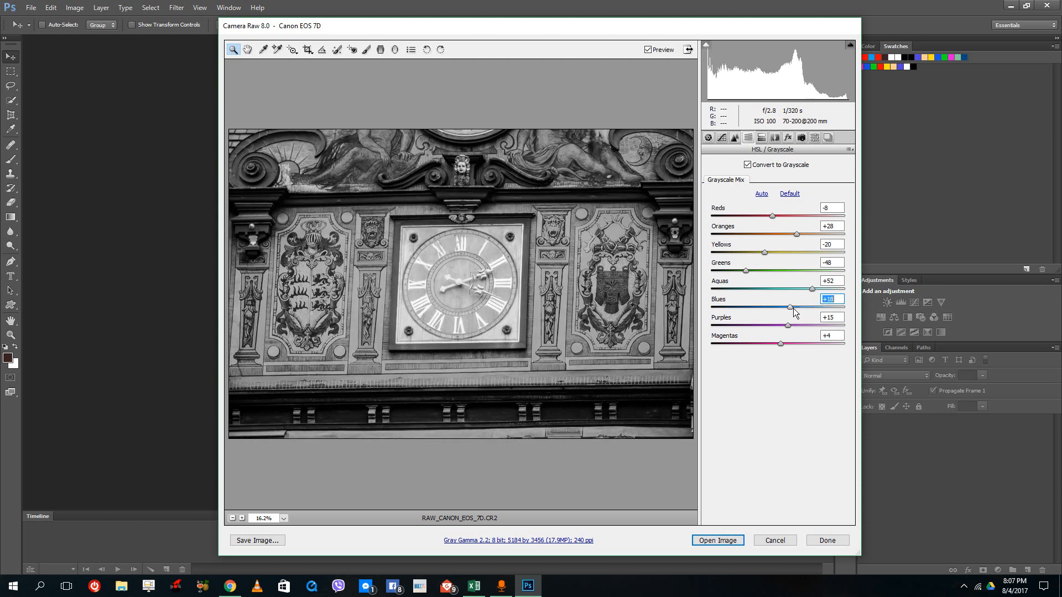
Turn off grayscale and split-tone the highlights with hue 186, saturation 31 and the shadows with a magenta hue, saturation 25
{"action": "left_click", "coordinate": [746, 165]}
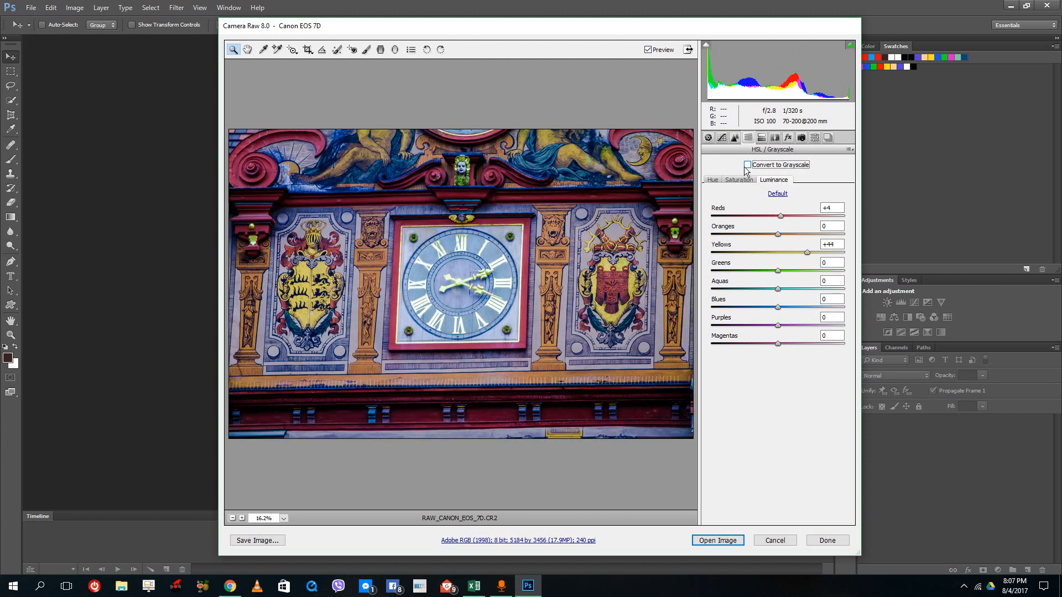
{"action": "left_click", "coordinate": [773, 139]}
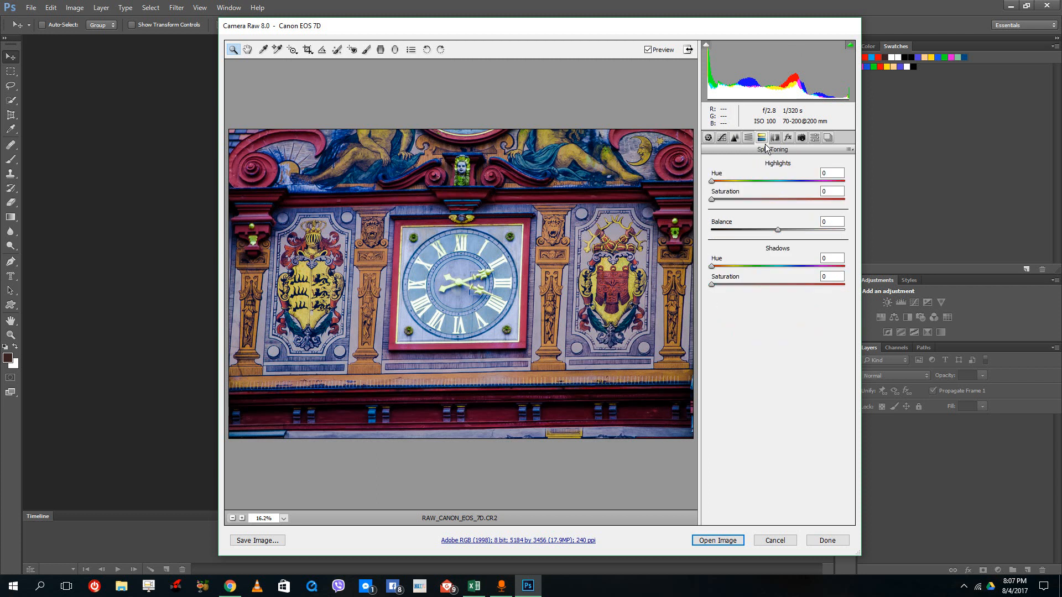
{"action": "left_click_drag", "start_coordinate": [714, 182], "coordinate": [753, 205]}
{"action": "left_click_drag", "start_coordinate": [726, 267], "coordinate": [832, 267]}
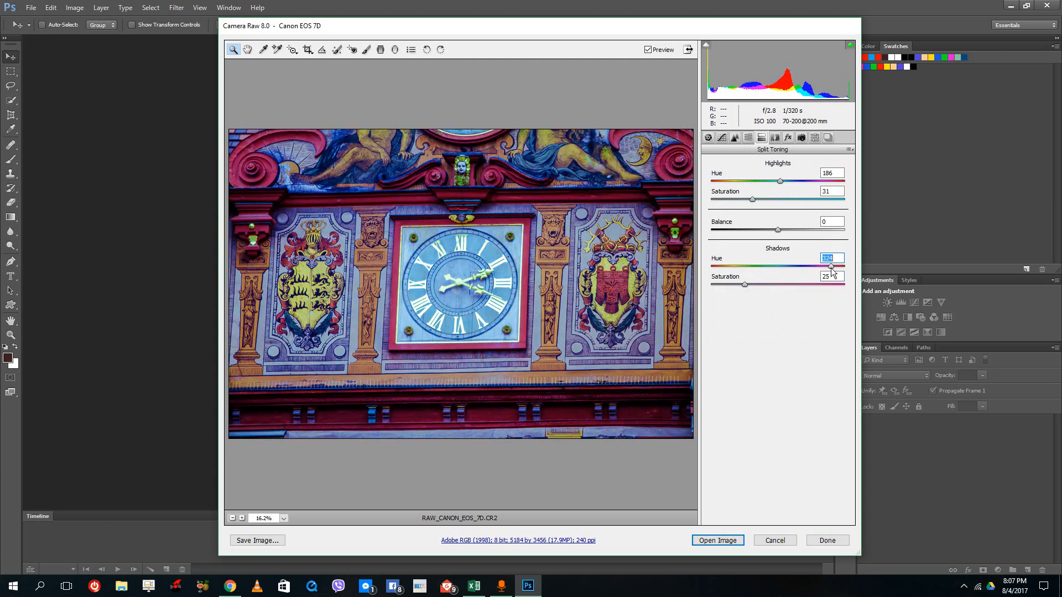
Enable lens profile corrections and set the lens model to Canon EF 70-200mm f/4 L USM
{"action": "left_click", "coordinate": [774, 138]}
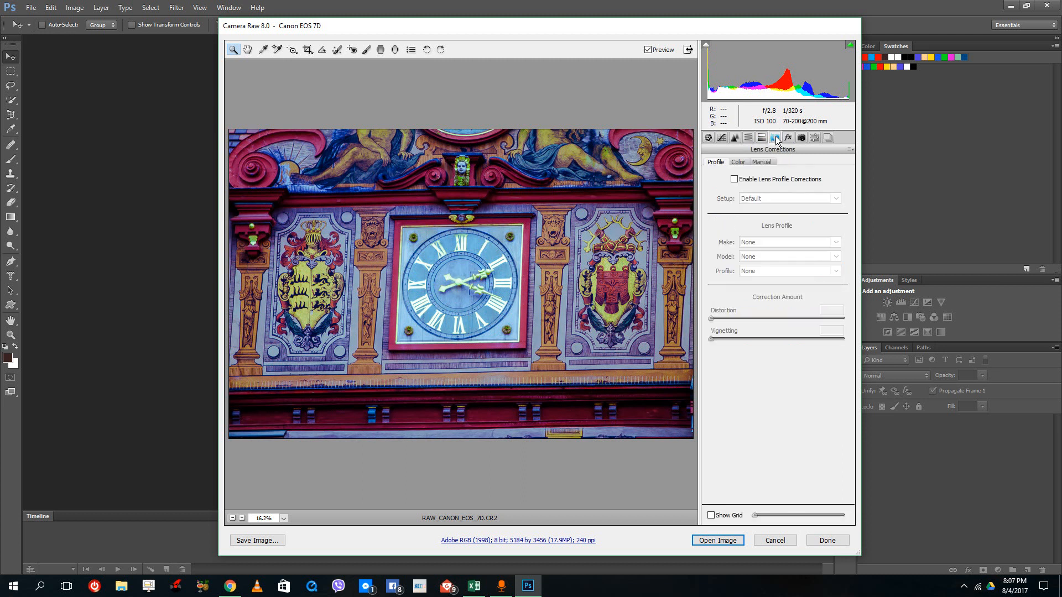
{"action": "left_click", "coordinate": [746, 185]}
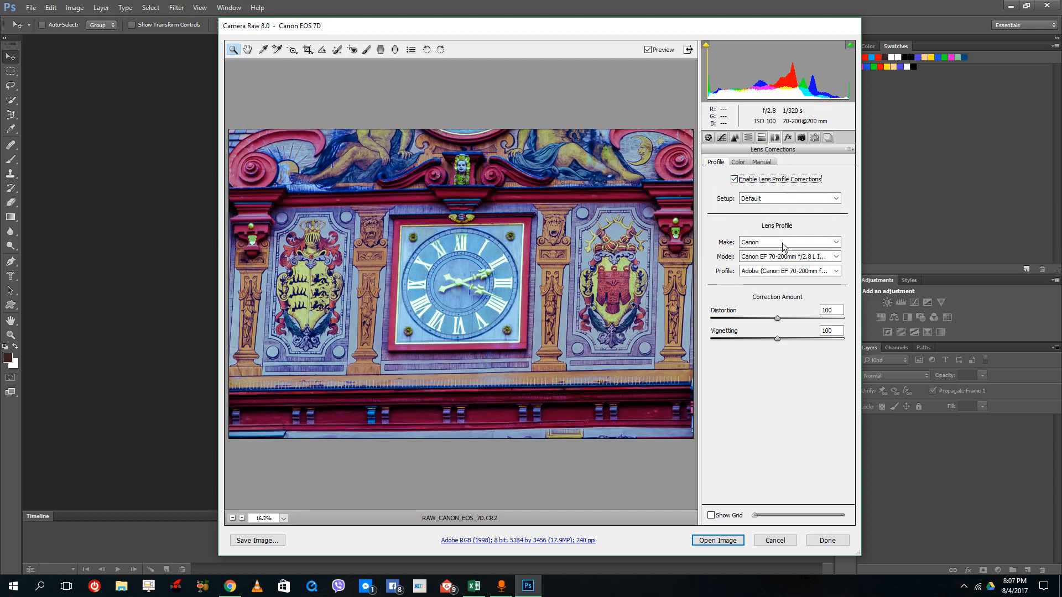
{"action": "left_click", "coordinate": [780, 257]}
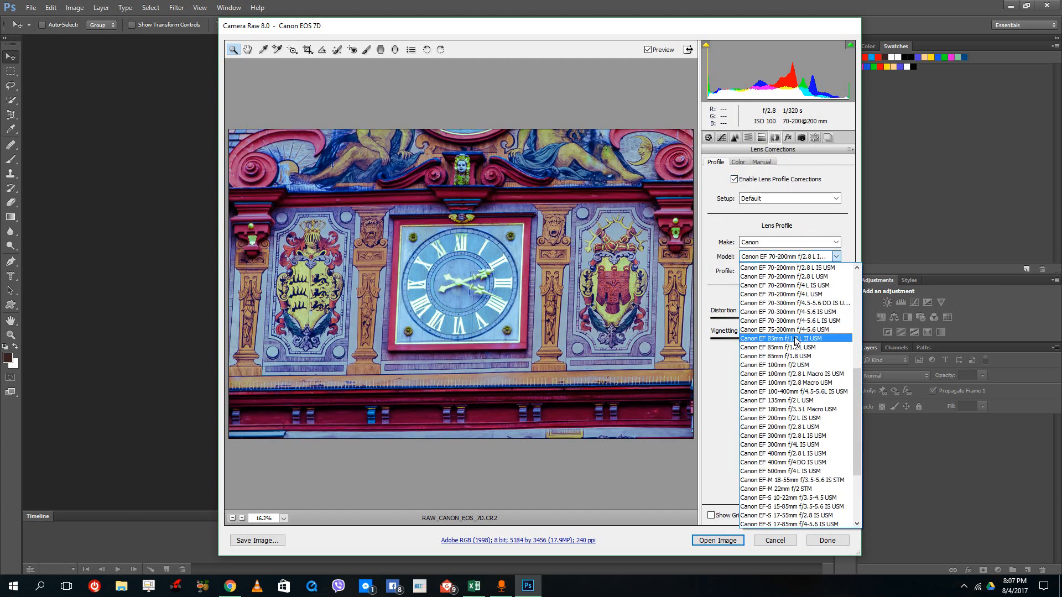
{"action": "left_click", "coordinate": [795, 338]}
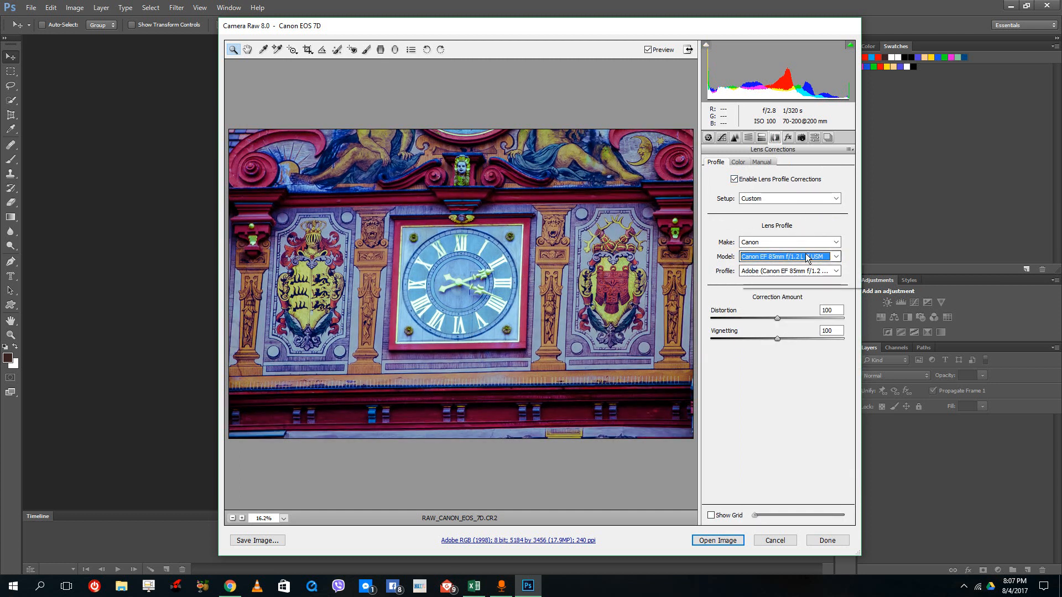
{"action": "left_click", "coordinate": [807, 258]}
{"action": "scroll", "coordinate": [791, 282], "scroll_direction": "up", "scroll_amount": 2}
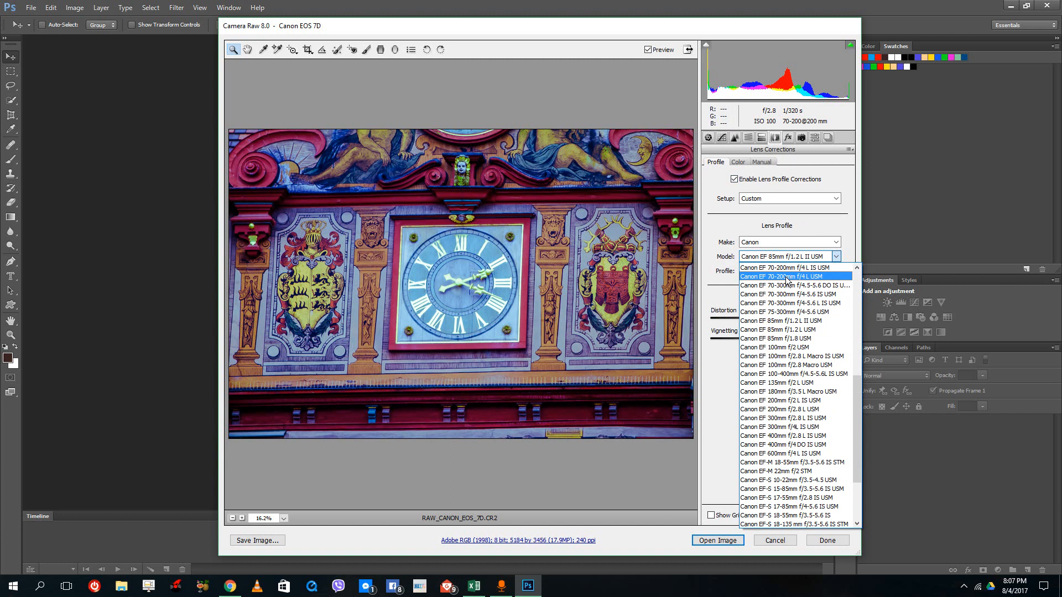
{"action": "left_click", "coordinate": [788, 277]}
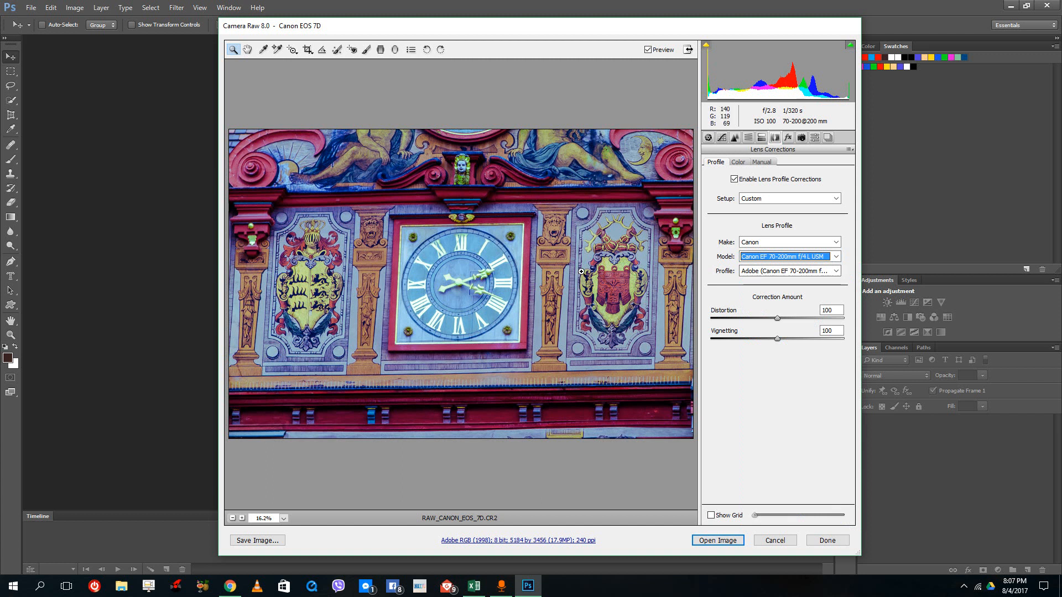
Keep Canon as the lens make and set the profile's distortion correction amount to 101
{"action": "left_click", "coordinate": [775, 241]}
{"action": "left_click", "coordinate": [820, 239]}
{"action": "mouse_move", "coordinate": [778, 319]}
{"action": "left_mouse_down"}
{"action": "mouse_move", "coordinate": [792, 321]}
{"action": "mouse_move", "coordinate": [715, 324]}
{"action": "mouse_move", "coordinate": [809, 324]}
{"action": "mouse_move", "coordinate": [778, 324]}
{"action": "left_mouse_up"}
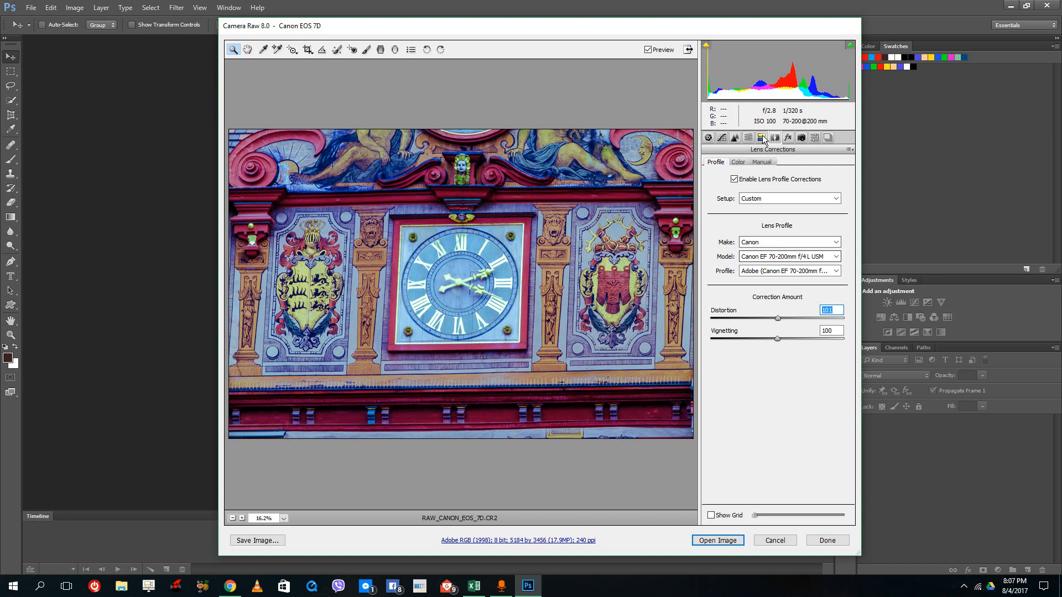
Try the purple defringe amount, reset it to 0, and turn on chromatic aberration removal
{"action": "left_click", "coordinate": [740, 163]}
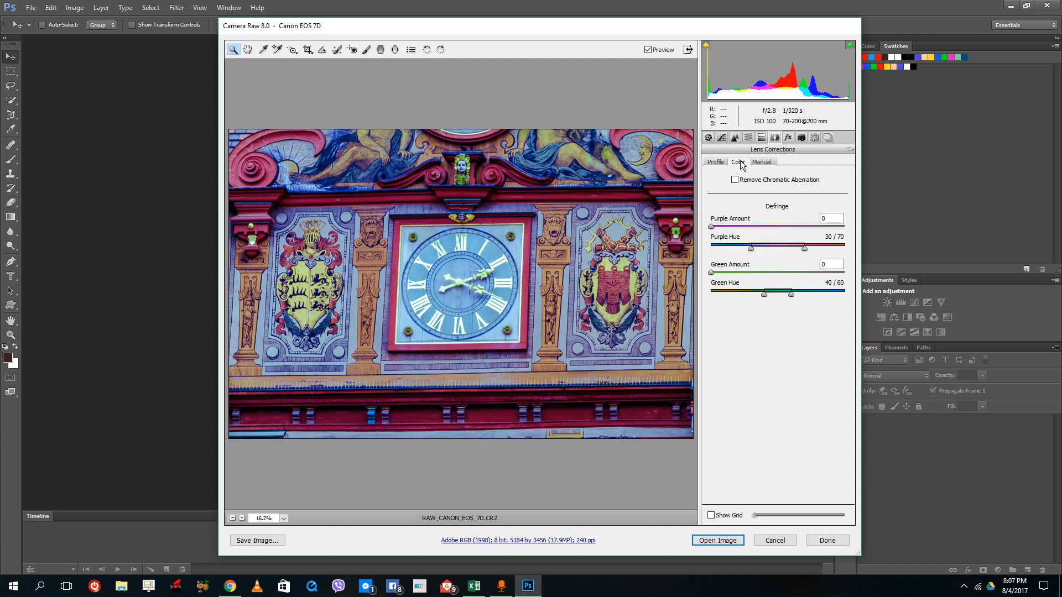
{"action": "left_click_drag", "start_coordinate": [736, 227], "coordinate": [753, 227]}
{"action": "double_click", "coordinate": [753, 227]}
{"action": "left_click", "coordinate": [770, 180]}
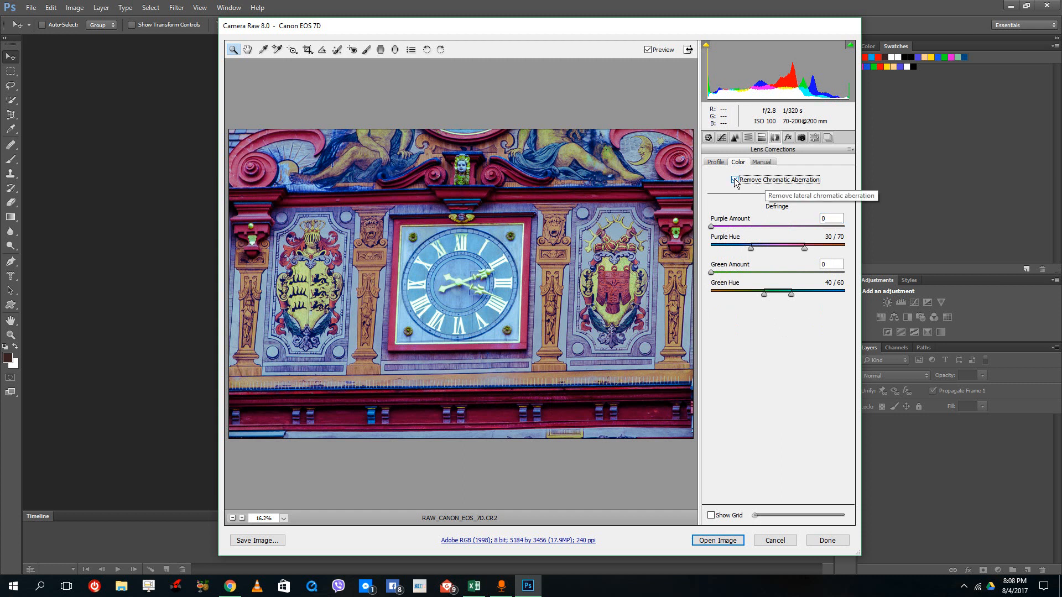
Try a manual lens transform of distortion +12 and vertical +25, and reset both to 0
{"action": "left_click", "coordinate": [756, 162]}
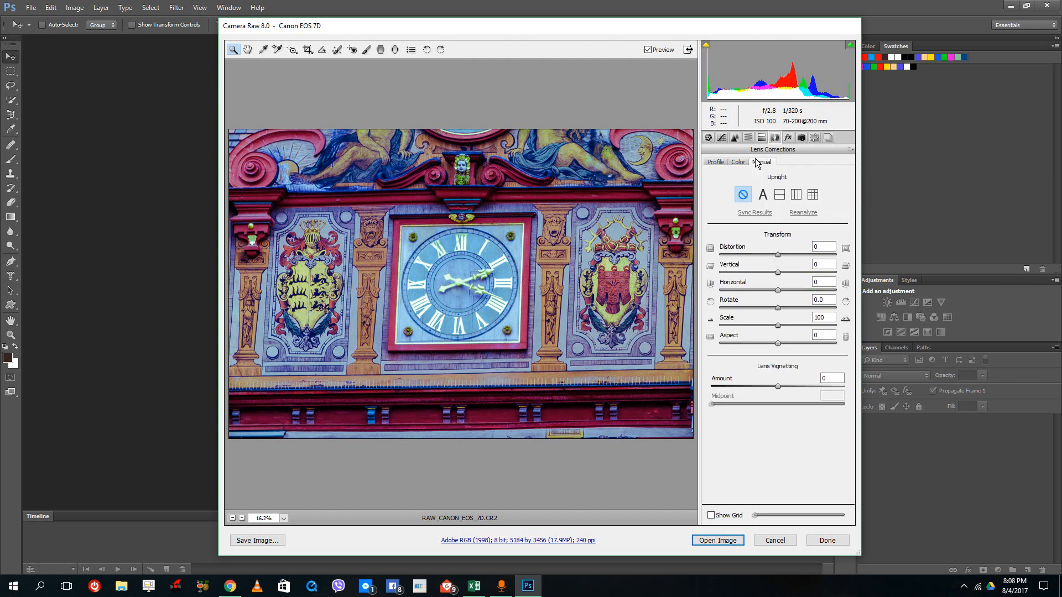
{"action": "left_click_drag", "start_coordinate": [777, 254], "coordinate": [793, 272]}
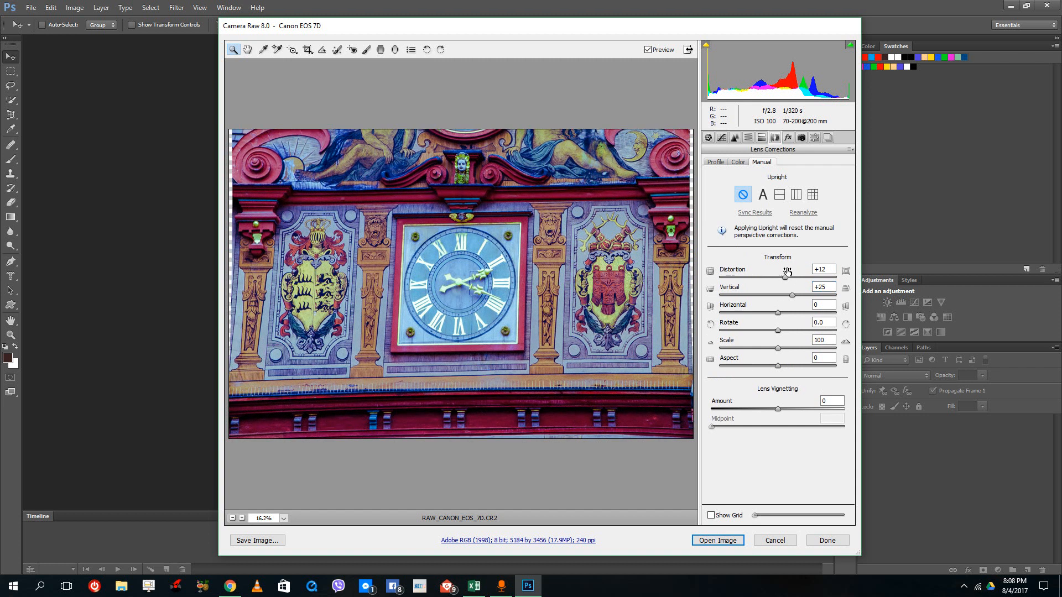
{"action": "double_click", "coordinate": [786, 277]}
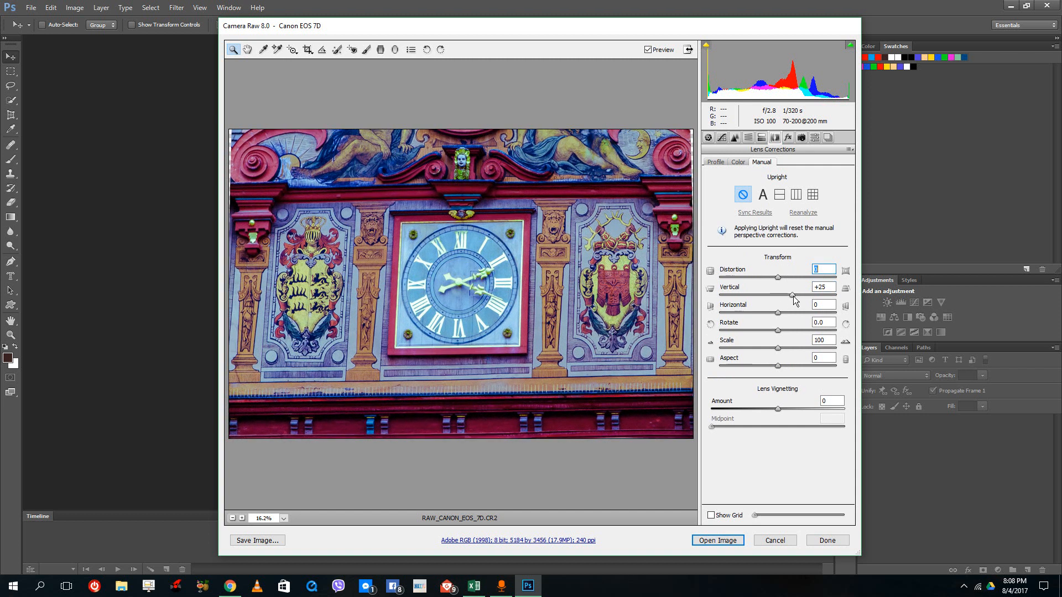
{"action": "double_click", "coordinate": [793, 296]}
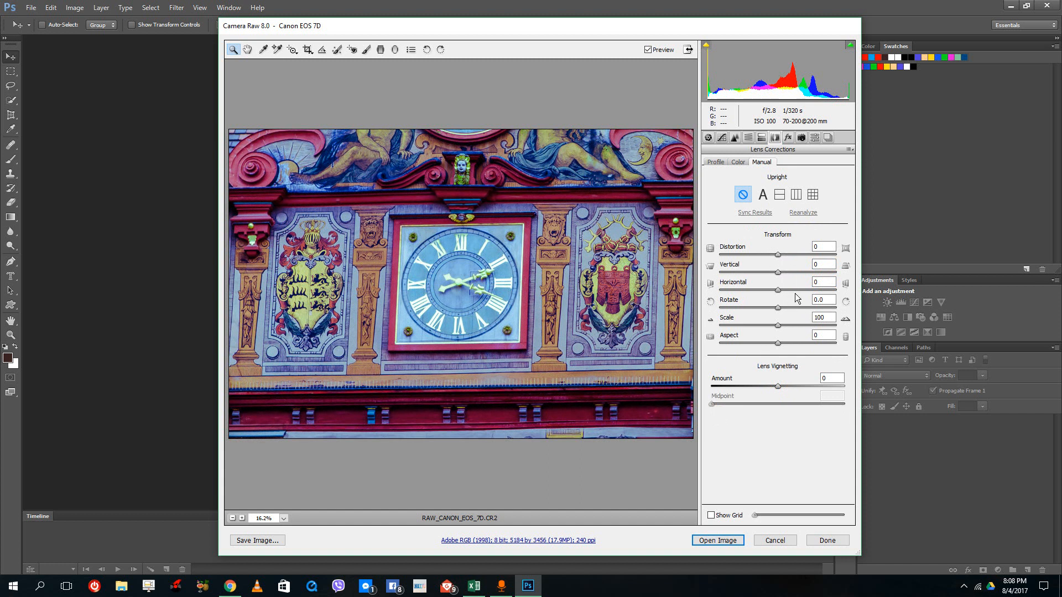
Add grain to the photo with amount 74, size 55 and roughness 79
{"action": "left_click", "coordinate": [790, 139]}
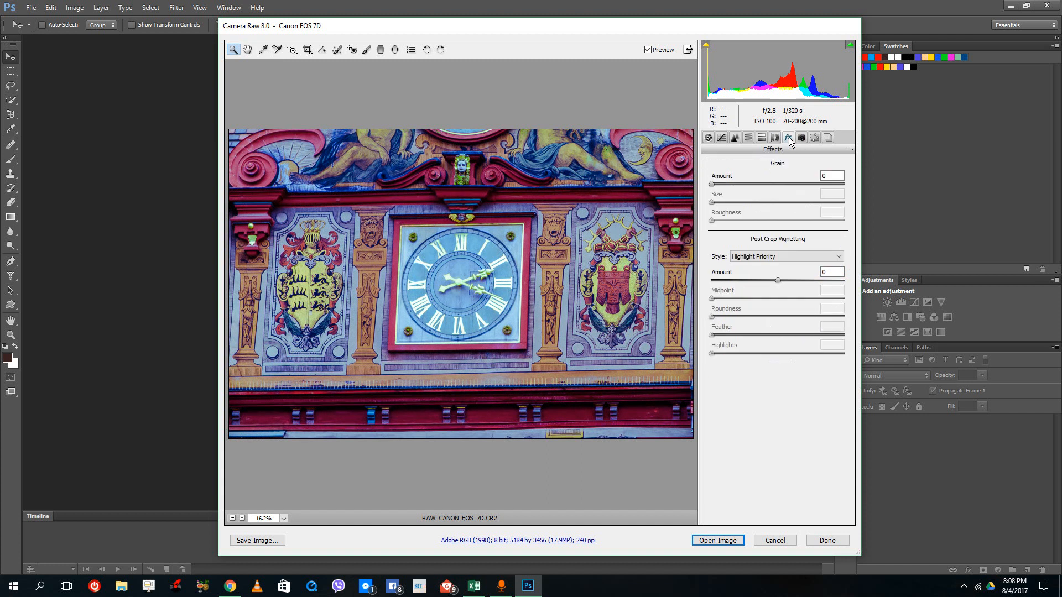
{"action": "left_click_drag", "start_coordinate": [732, 184], "coordinate": [817, 220]}
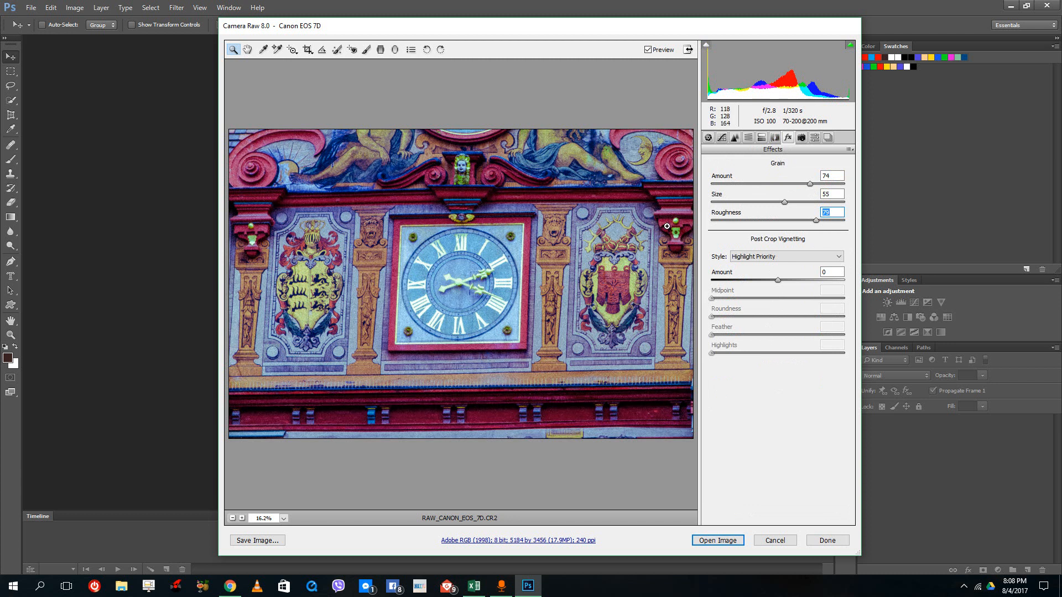
Try a strong light and a darker post-crop vignette, and reset the vignetting amount to 0
{"action": "left_click_drag", "start_coordinate": [790, 281], "coordinate": [829, 280]}
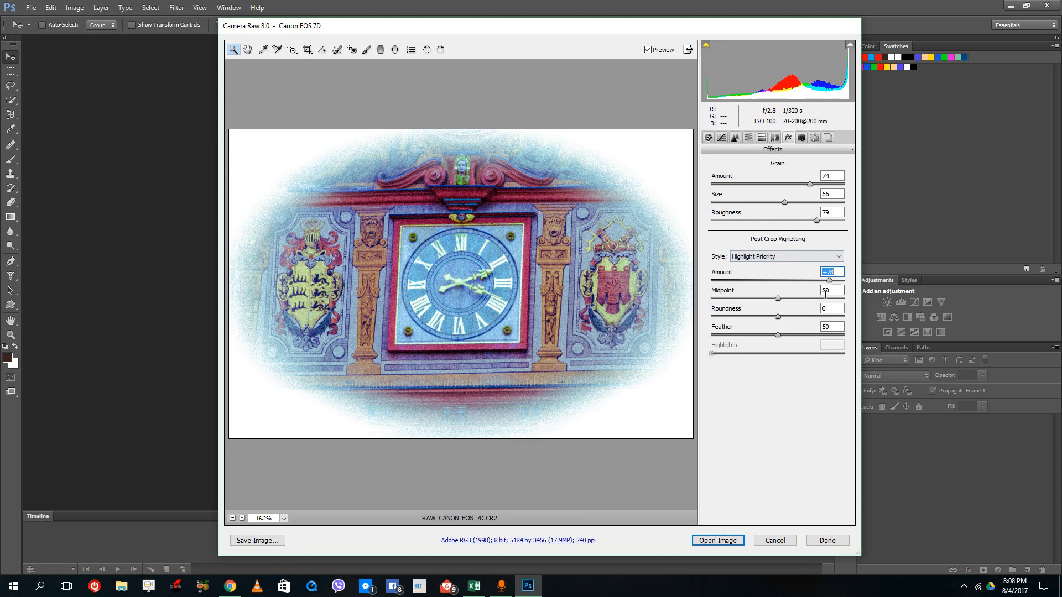
{"action": "mouse_move", "coordinate": [768, 280]}
{"action": "left_mouse_down"}
{"action": "mouse_move", "coordinate": [741, 281]}
{"action": "mouse_move", "coordinate": [758, 287]}
{"action": "left_mouse_up"}
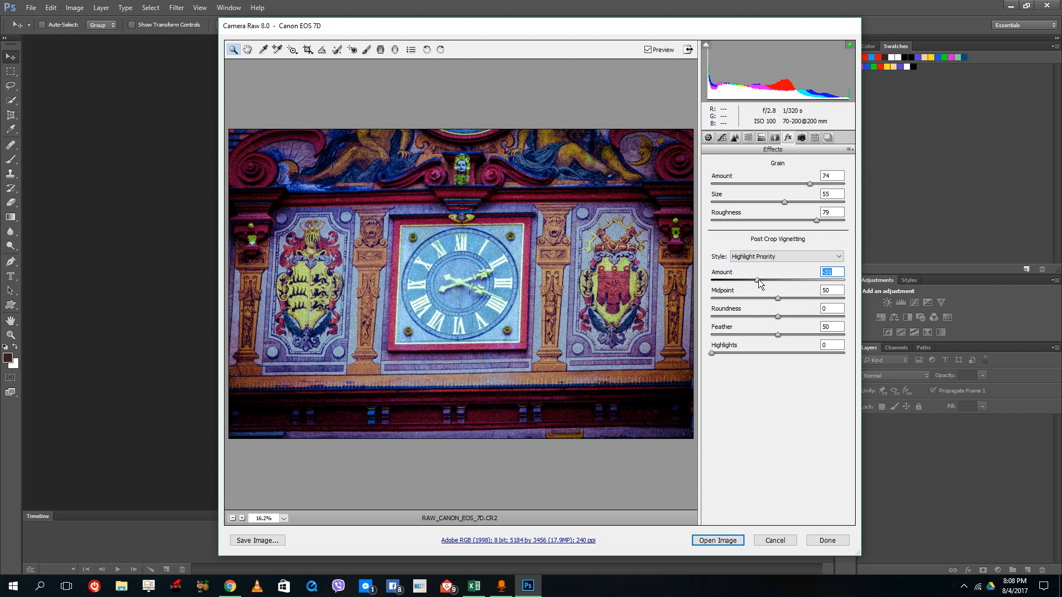
{"action": "double_click", "coordinate": [757, 280]}
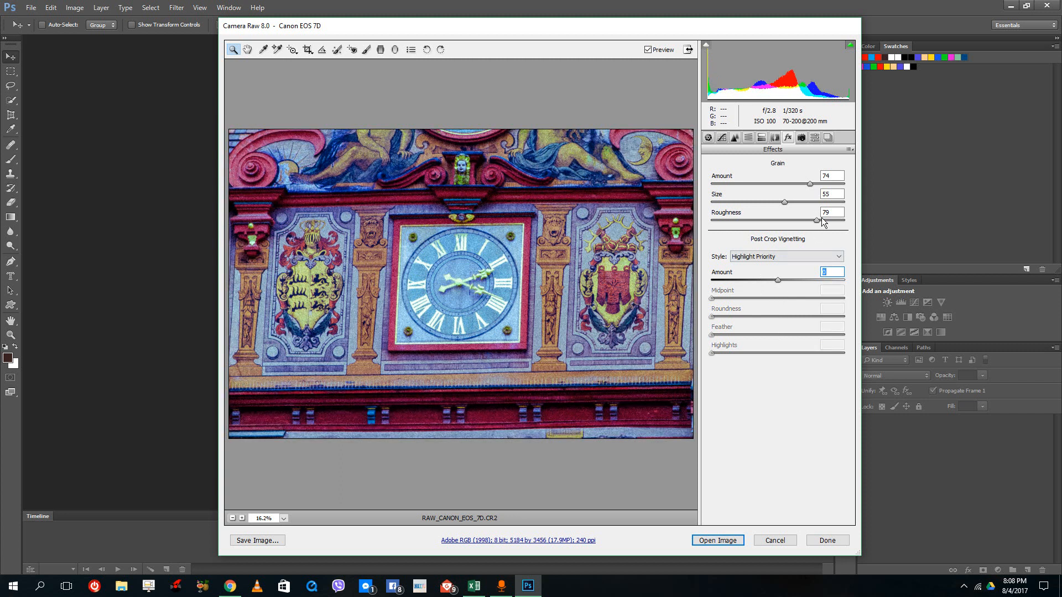
Reset the grain roughness and size to their defaults and the grain amount to 0
{"action": "double_click", "coordinate": [817, 220]}
{"action": "double_click", "coordinate": [784, 201]}
{"action": "double_click", "coordinate": [810, 181]}
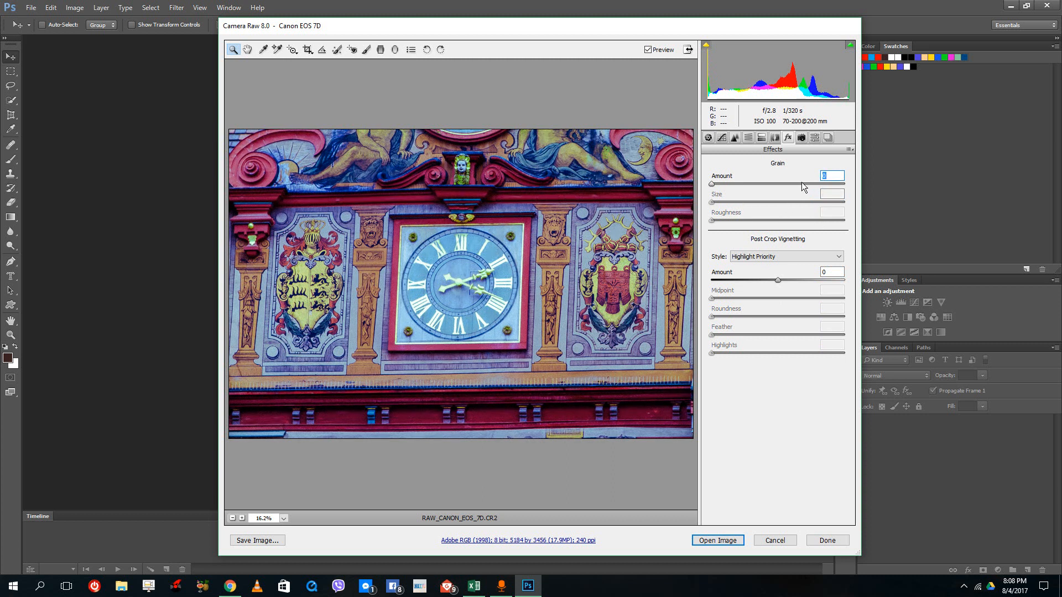
Try the Camera Faithful, Camera Neutral and Camera Standard profiles, and return to Adobe Standard with process 2012 (Current)
{"action": "left_click", "coordinate": [802, 138]}
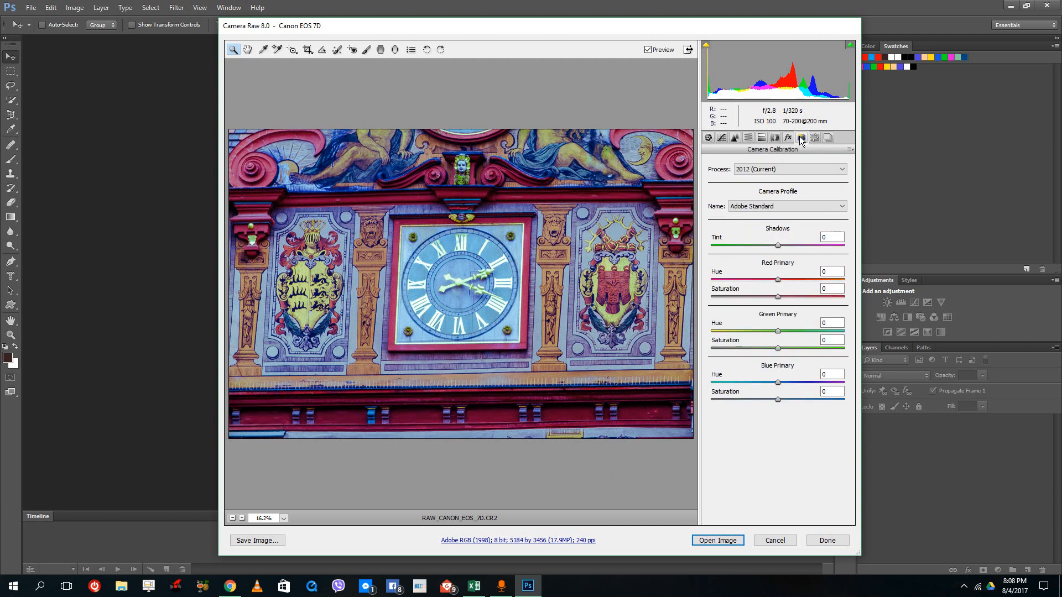
{"action": "left_click", "coordinate": [791, 208]}
{"action": "left_click", "coordinate": [789, 221]}
{"action": "left_click", "coordinate": [788, 209]}
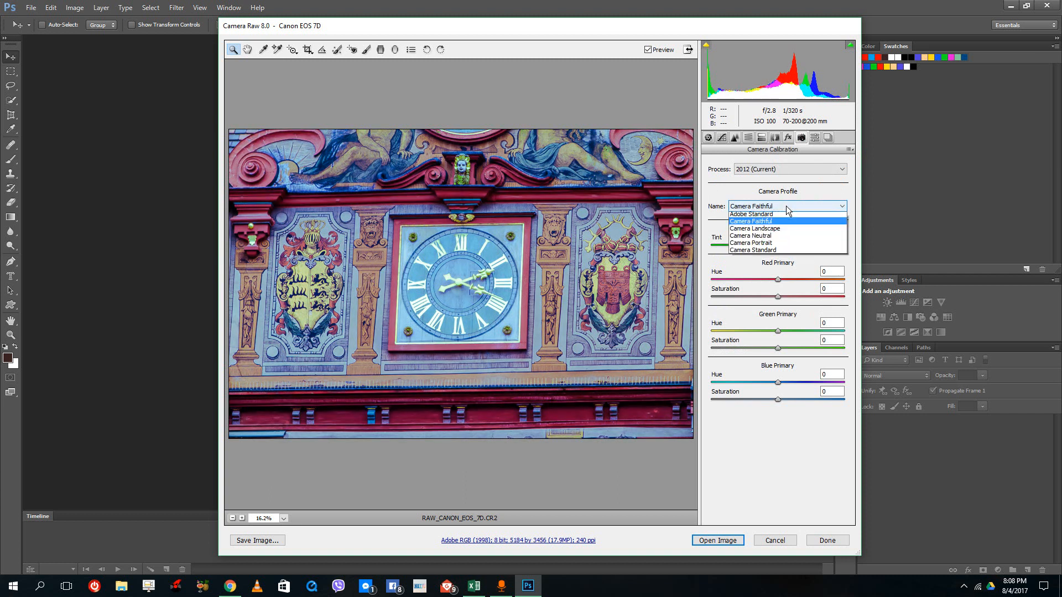
{"action": "left_click", "coordinate": [774, 236]}
{"action": "left_click", "coordinate": [789, 207]}
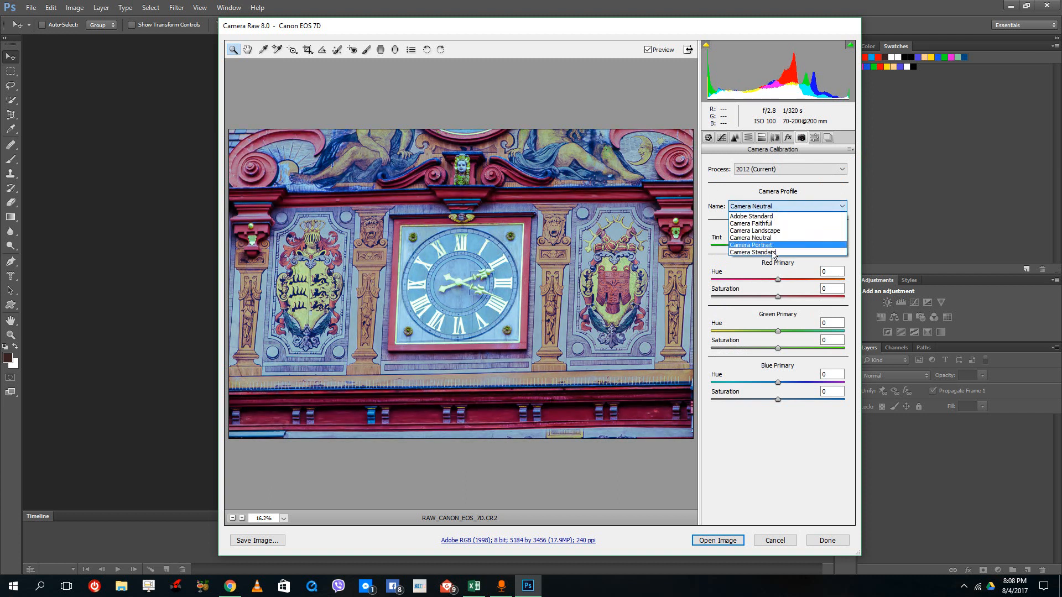
{"action": "left_click", "coordinate": [773, 253]}
{"action": "left_click", "coordinate": [774, 207]}
{"action": "left_click", "coordinate": [773, 217]}
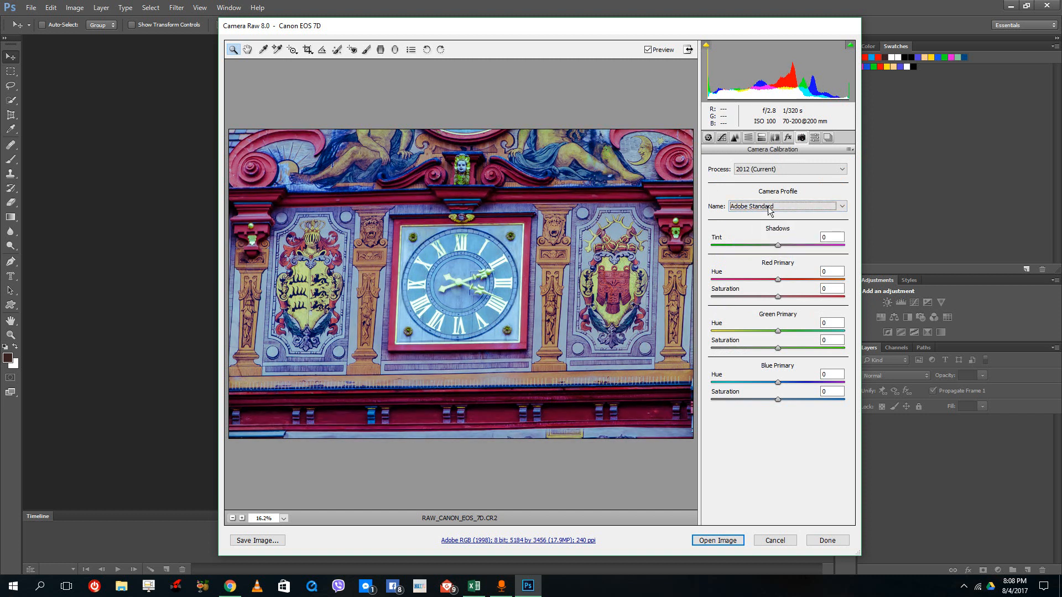
{"action": "left_click", "coordinate": [768, 170]}
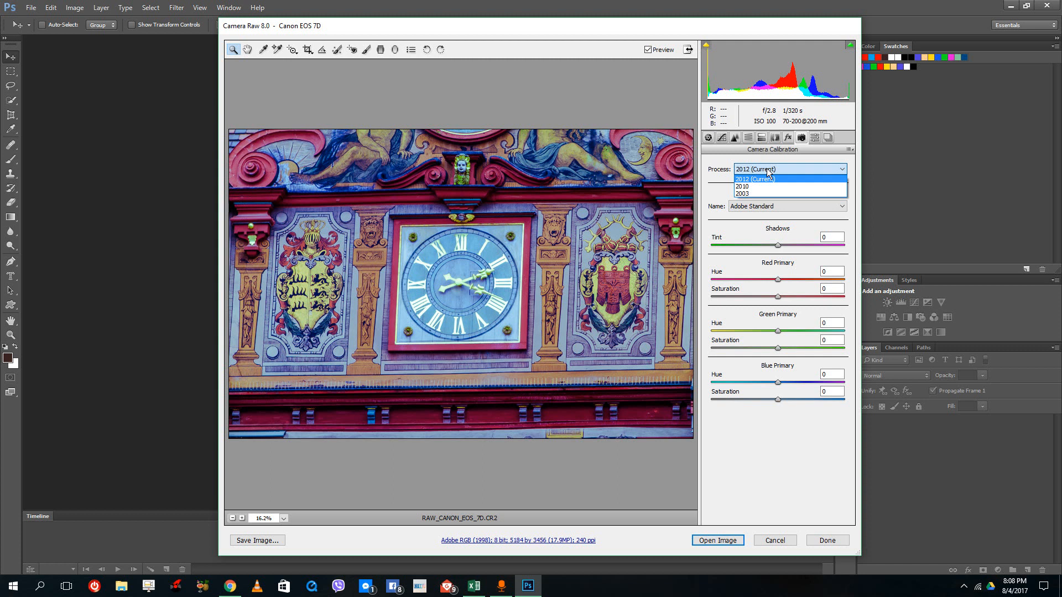
{"action": "left_click", "coordinate": [712, 178]}
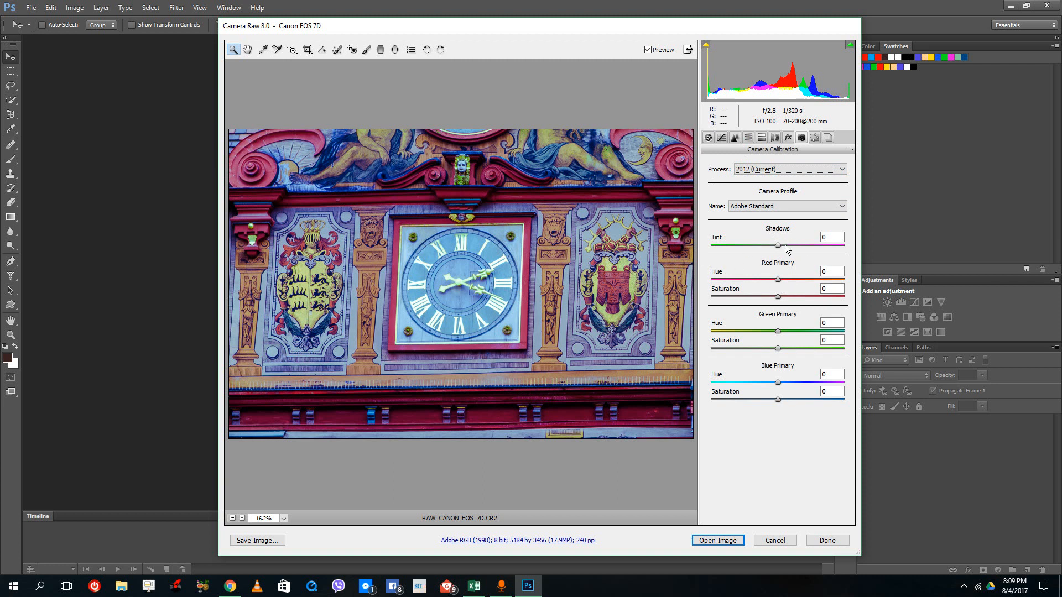
Calibrate the camera colours with shadows tint +8, red primary saturation +5 and a slightly negative green primary hue
{"action": "left_click_drag", "start_coordinate": [777, 246], "coordinate": [789, 247]}
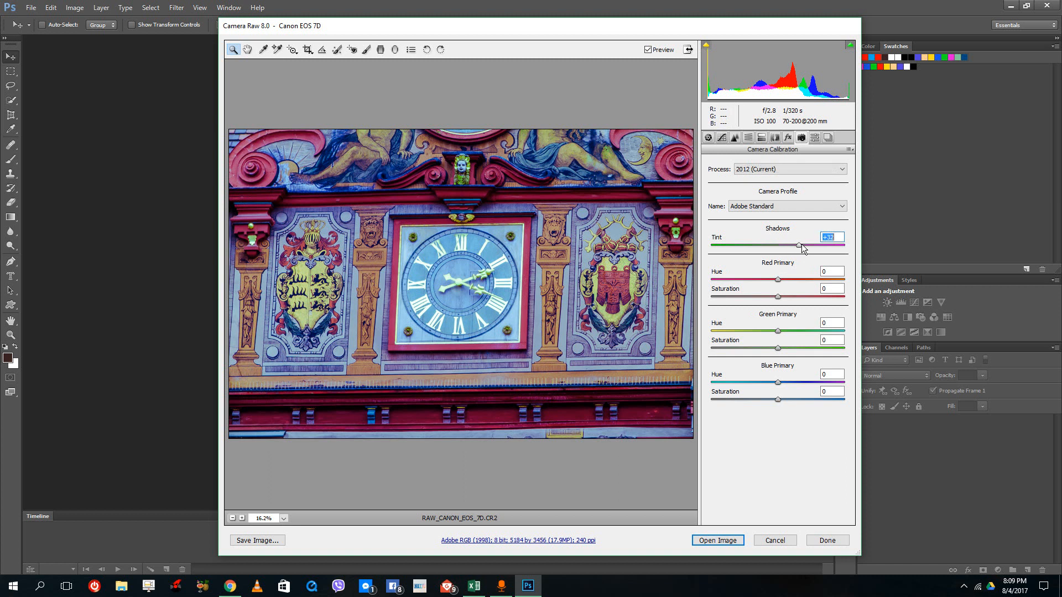
{"action": "key", "text": "Down"}
{"action": "key", "text": "Down"}
{"action": "key", "text": "Tab"}
{"action": "key", "text": "Tab"}
{"action": "key", "text": "Up"}
{"action": "key", "text": "Up"}
{"action": "key", "text": "Up"}
{"action": "key", "text": "Up"}
{"action": "key", "text": "Up"}
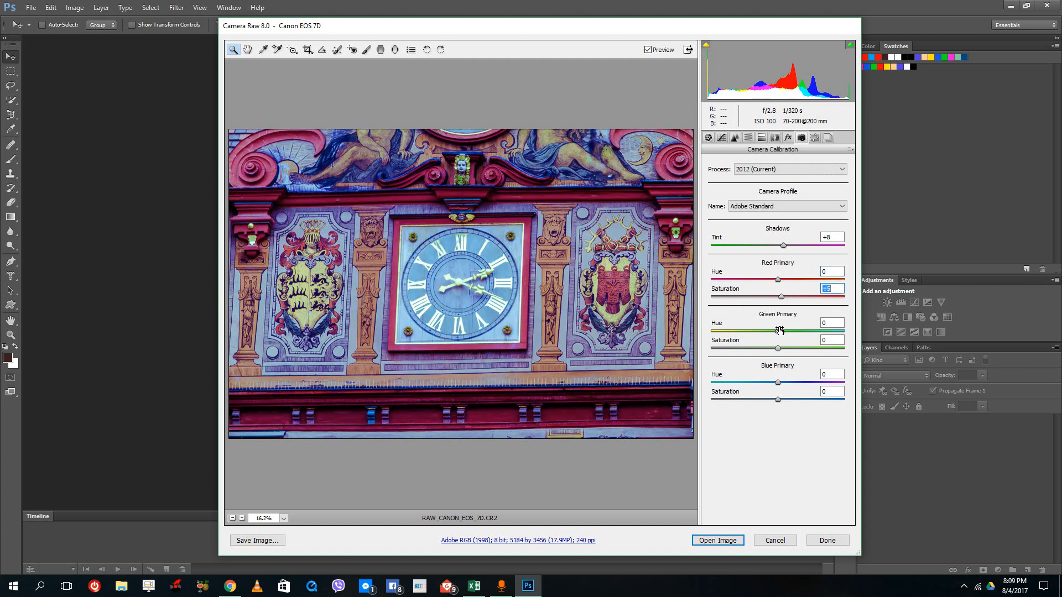
{"action": "mouse_move", "coordinate": [778, 331]}
{"action": "left_mouse_down"}
{"action": "mouse_move", "coordinate": [766, 332]}
{"action": "mouse_move", "coordinate": [775, 337]}
{"action": "left_mouse_up"}
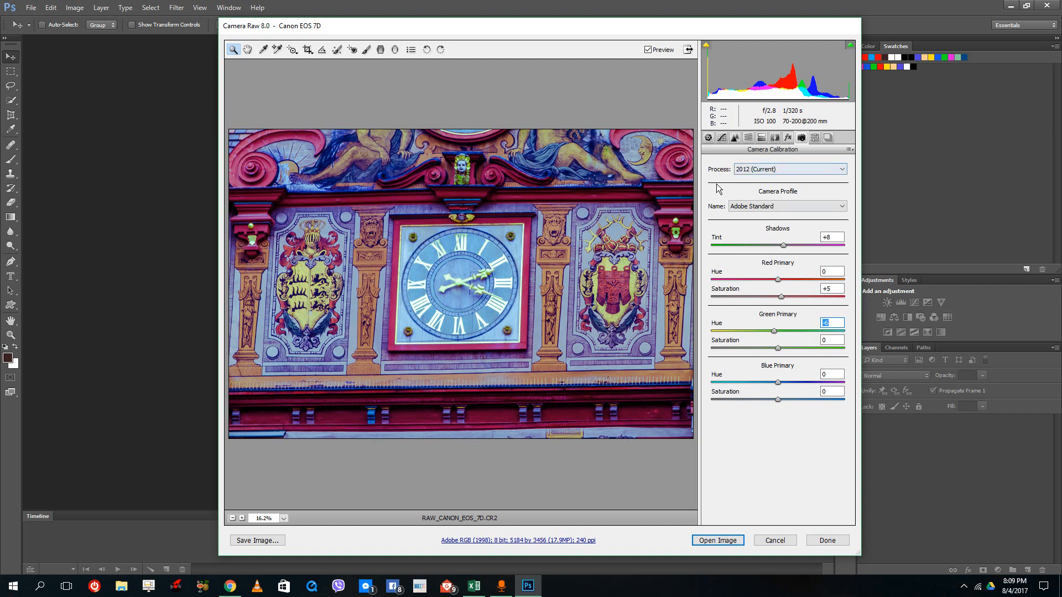
Check the presets and their settings options, and return to the Basic adjustments
{"action": "left_click", "coordinate": [815, 138]}
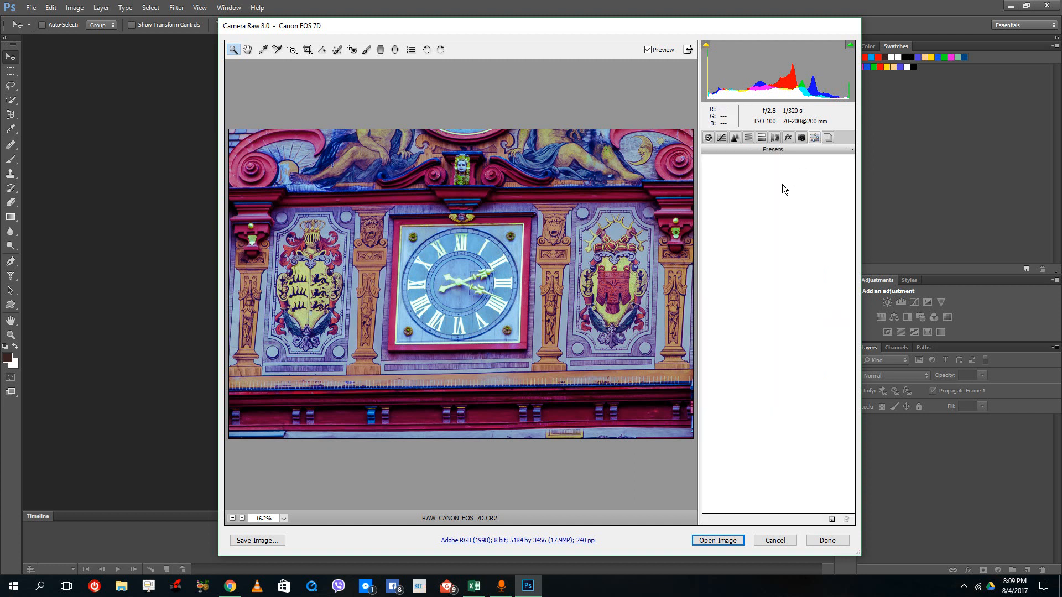
{"action": "left_click", "coordinate": [849, 150]}
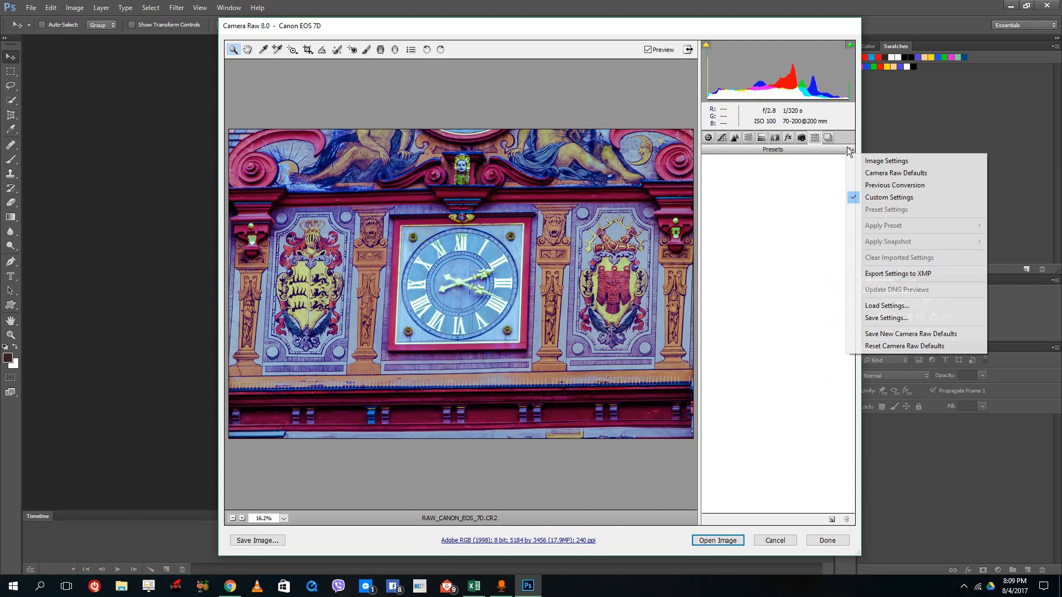
{"action": "left_click", "coordinate": [811, 170]}
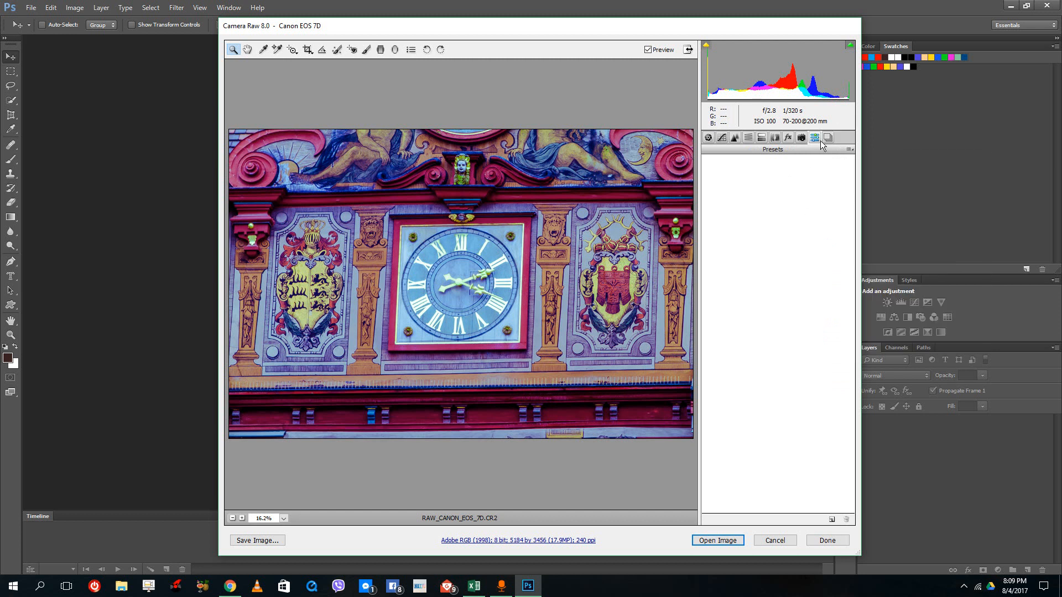
{"action": "left_click", "coordinate": [707, 140]}
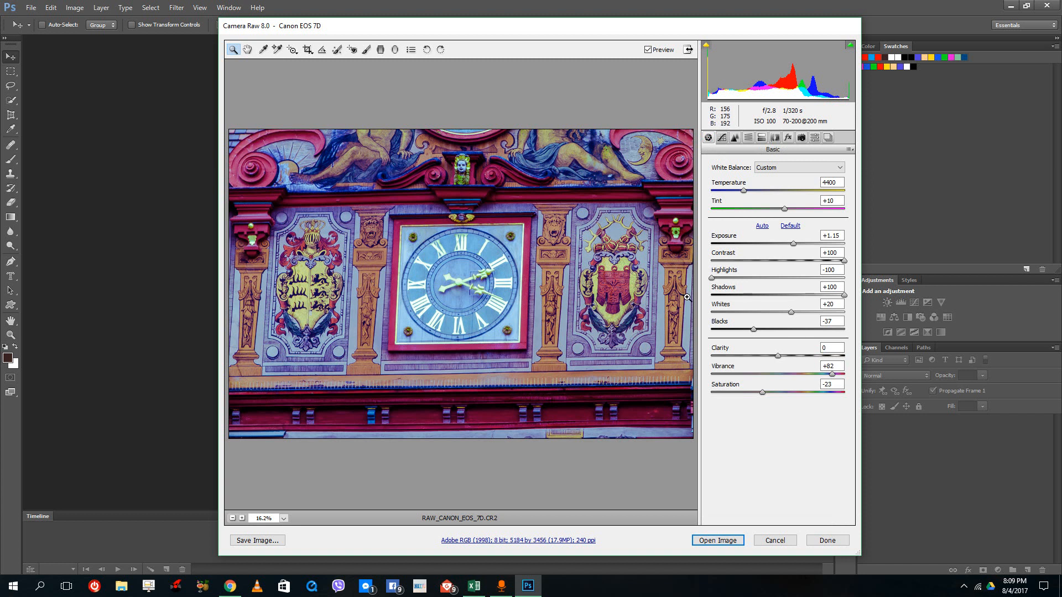
Open the adjusted raw photo as a normal image and shift the program window to uncover the desktop files
{"action": "left_click", "coordinate": [721, 542]}
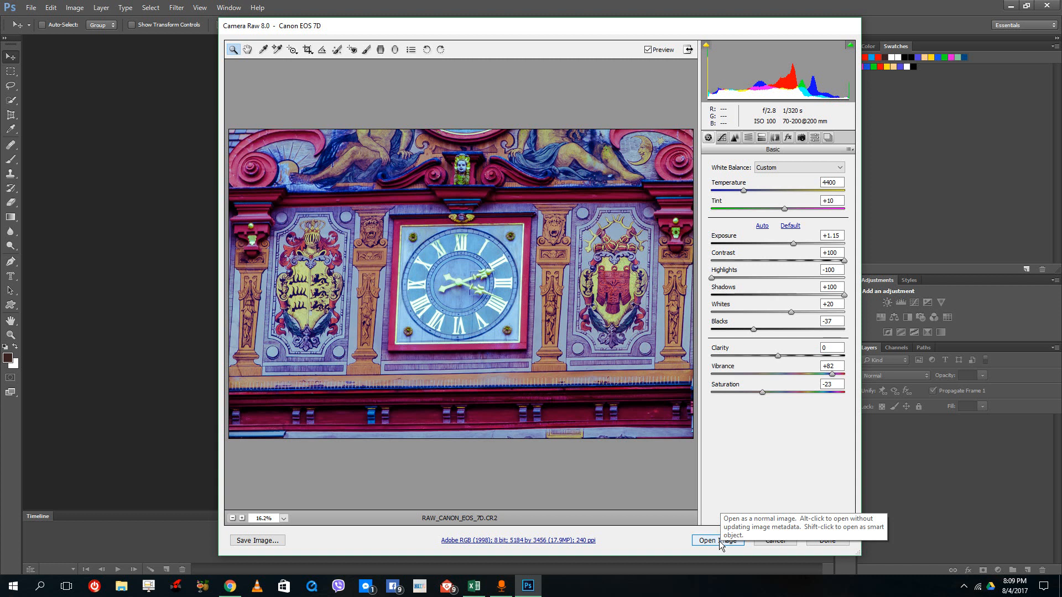
{"action": "left_click", "coordinate": [719, 542]}
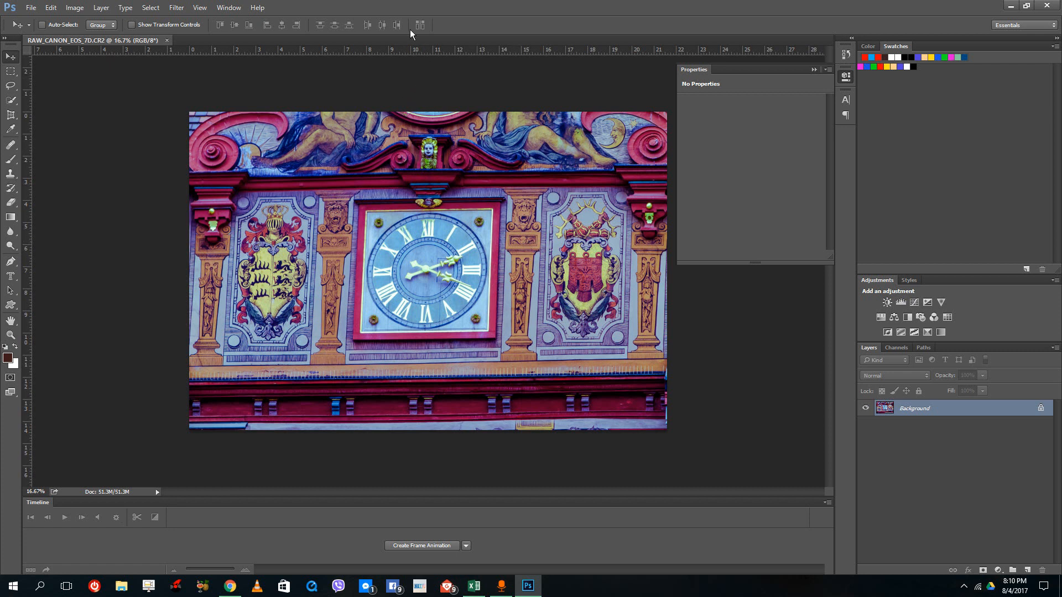
{"action": "left_click_drag", "start_coordinate": [400, 5], "coordinate": [545, 39]}
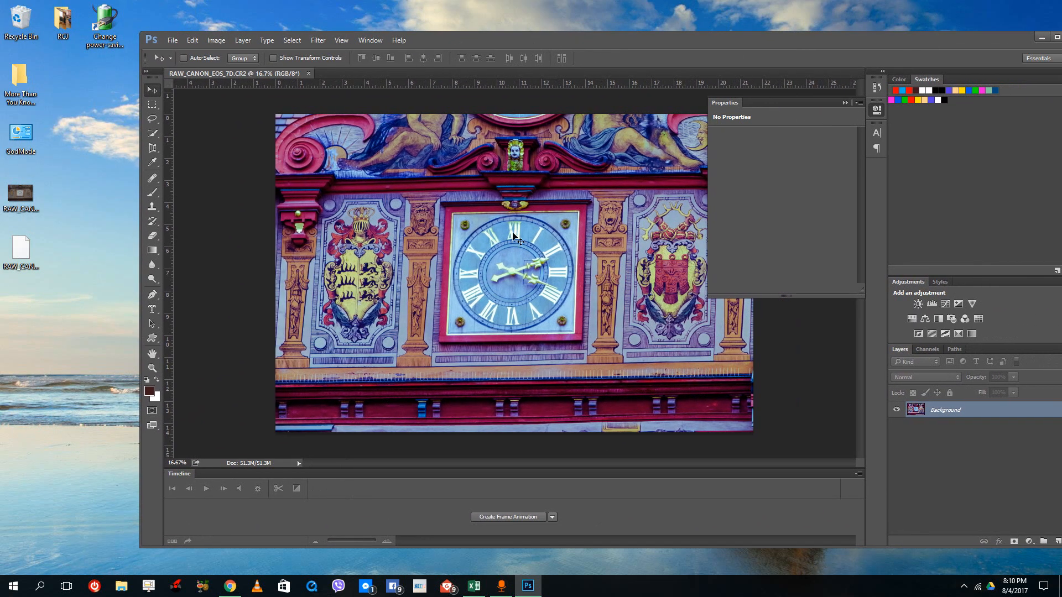
Preview the raw photo from the desktop in the image viewer and close the preview
{"action": "left_click", "coordinate": [22, 193]}
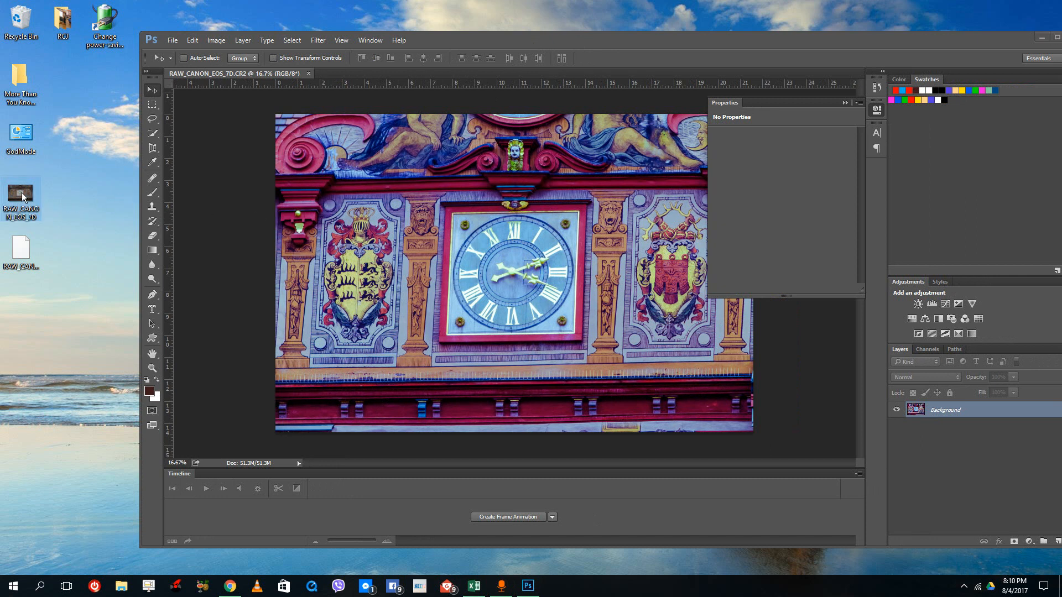
{"action": "double_click", "coordinate": [22, 192]}
{"action": "left_click", "coordinate": [1048, 9]}
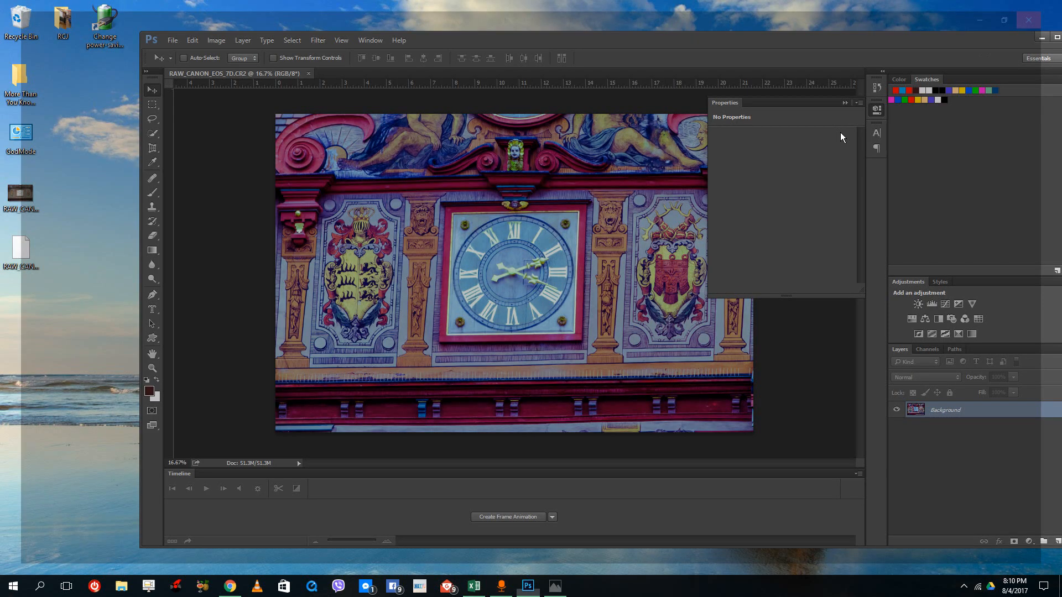
{"action": "right_click", "coordinate": [17, 197]}
{"action": "mouse_move", "coordinate": [117, 264]}
{"action": "left_click", "coordinate": [303, 265]}
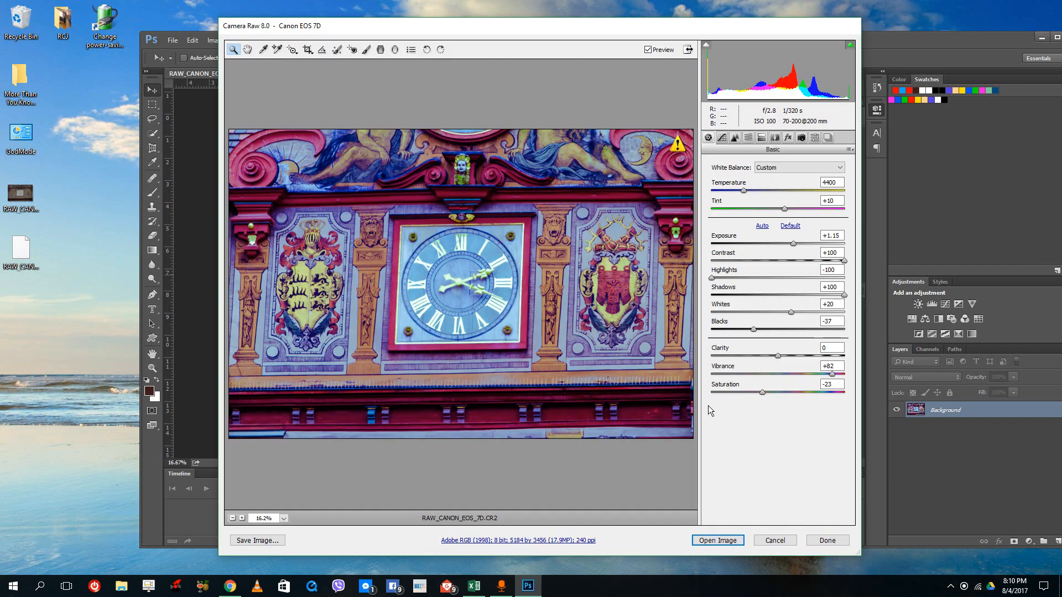
{"action": "left_click", "coordinate": [16, 264]}
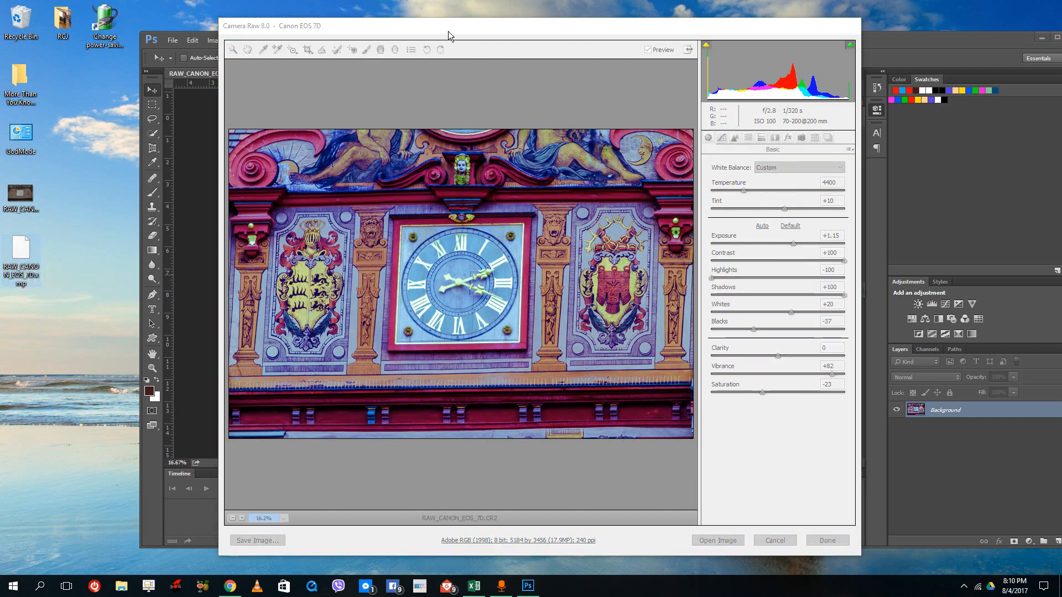
{"action": "left_click_drag", "start_coordinate": [448, 31], "coordinate": [542, 78]}
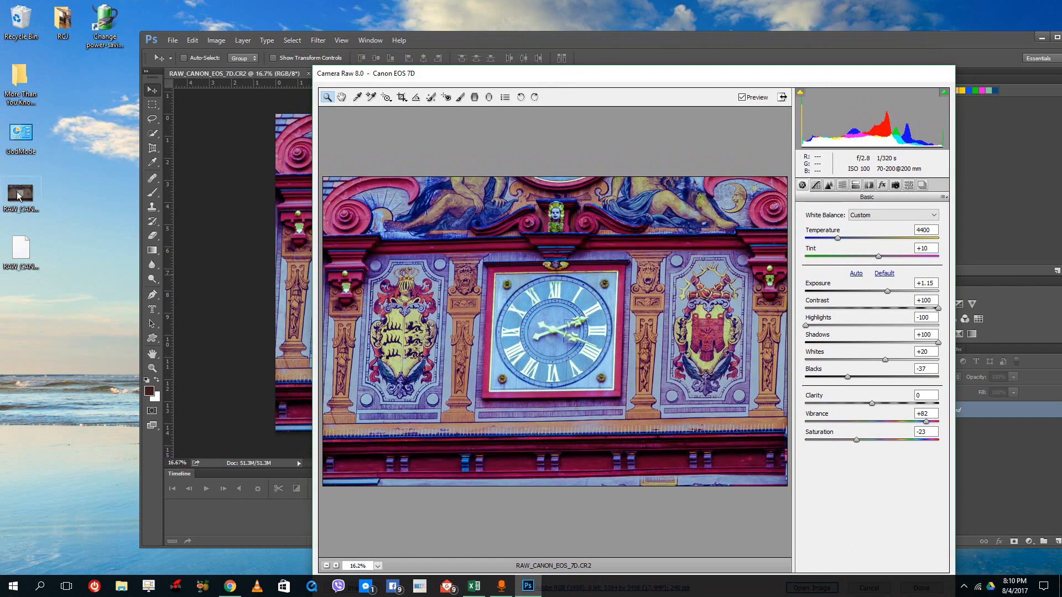
{"action": "left_click", "coordinate": [23, 266]}
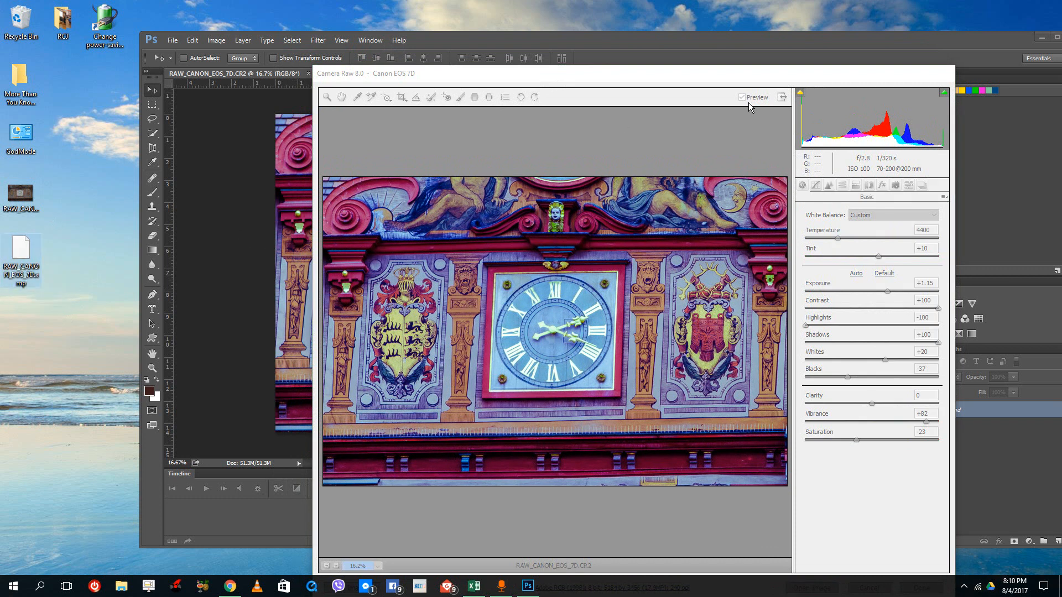
{"action": "left_click_drag", "start_coordinate": [735, 71], "coordinate": [578, 19]}
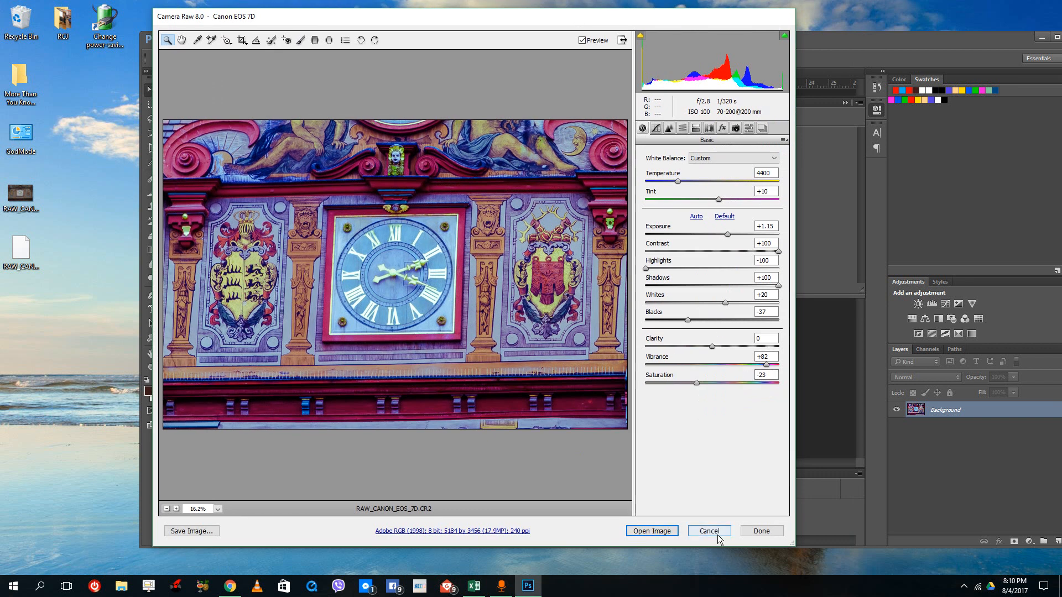
{"action": "left_click", "coordinate": [710, 532]}
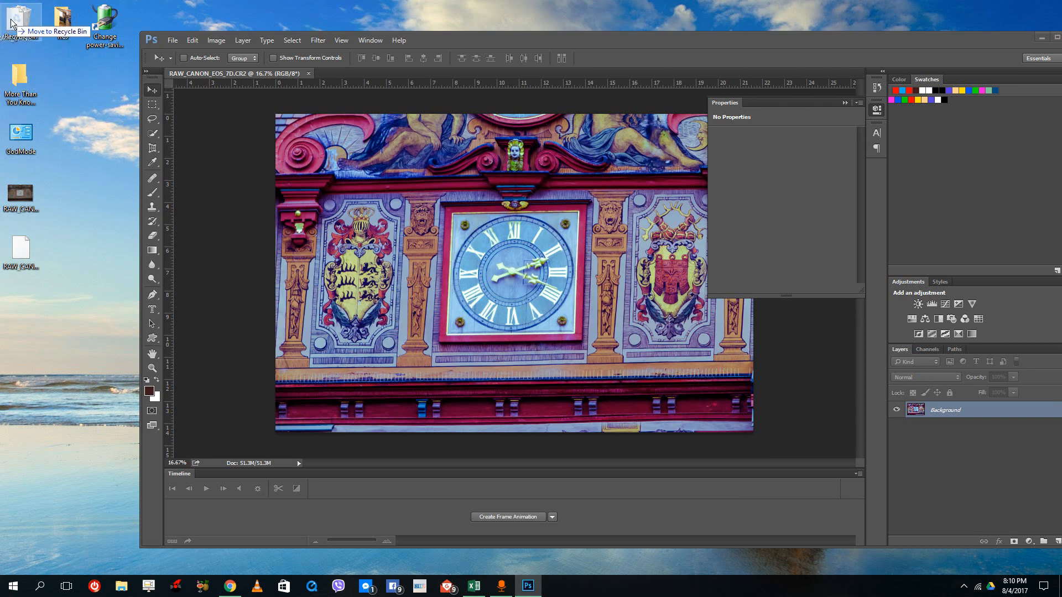
Move the photo's xmp sidecar file to the Recycle Bin and open the raw photo with its as-shot settings as a second document
{"action": "right_click", "coordinate": [25, 190]}
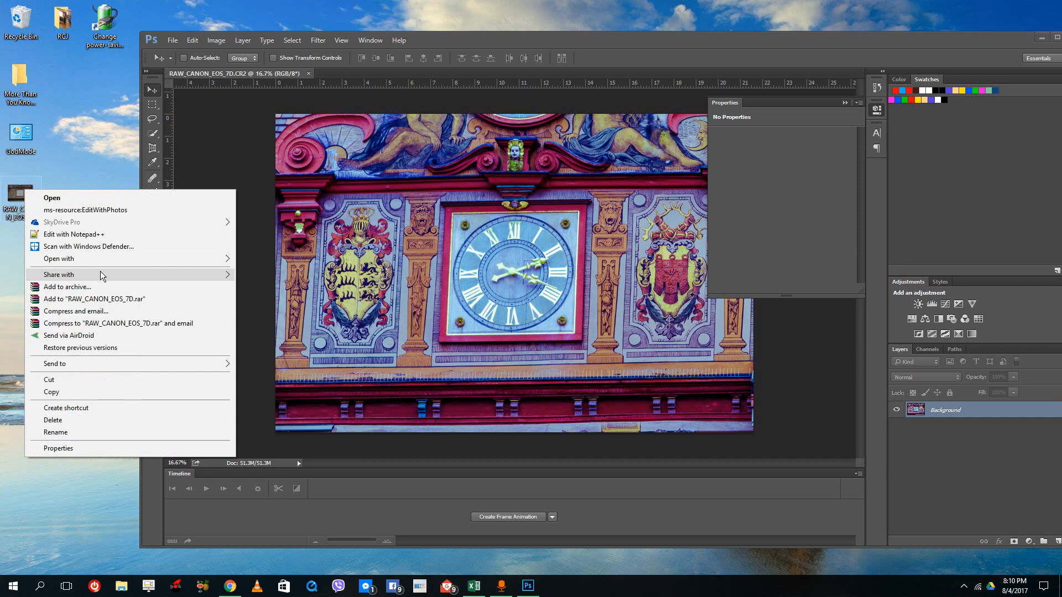
{"action": "mouse_move", "coordinate": [125, 262]}
{"action": "left_click", "coordinate": [282, 259]}
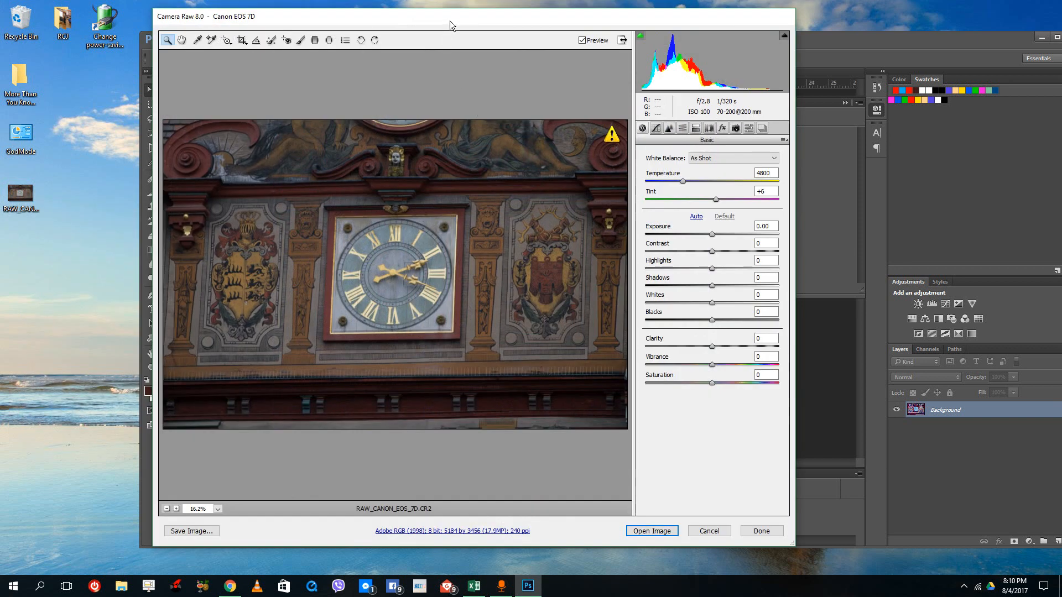
{"action": "left_click_drag", "start_coordinate": [451, 22], "coordinate": [684, 37]}
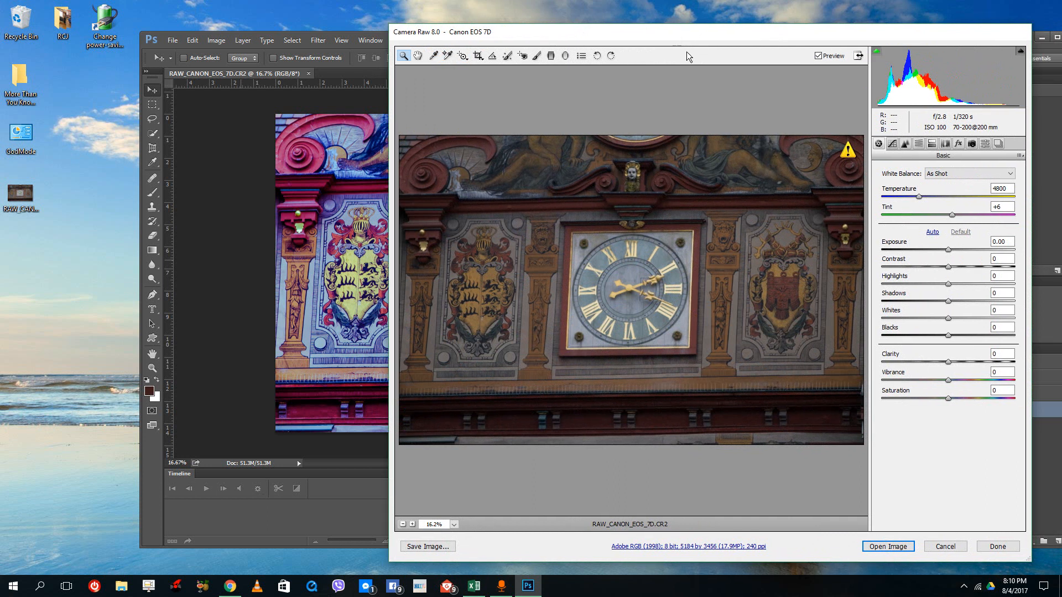
{"action": "left_click", "coordinate": [890, 548]}
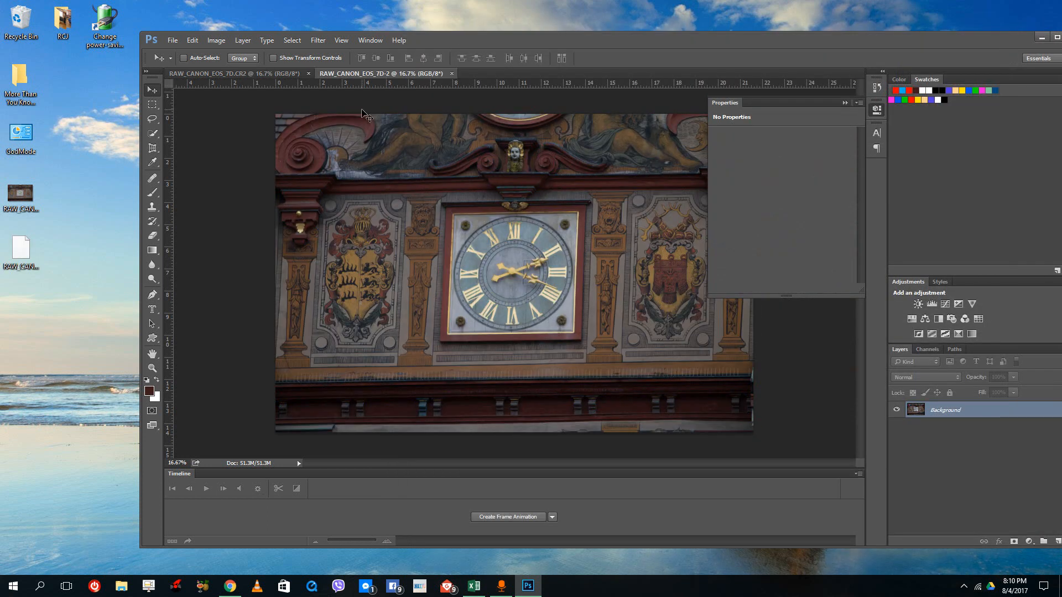
Compare the edited and unedited documents at full view, with the Properties panel collapsed
{"action": "left_click", "coordinate": [260, 74]}
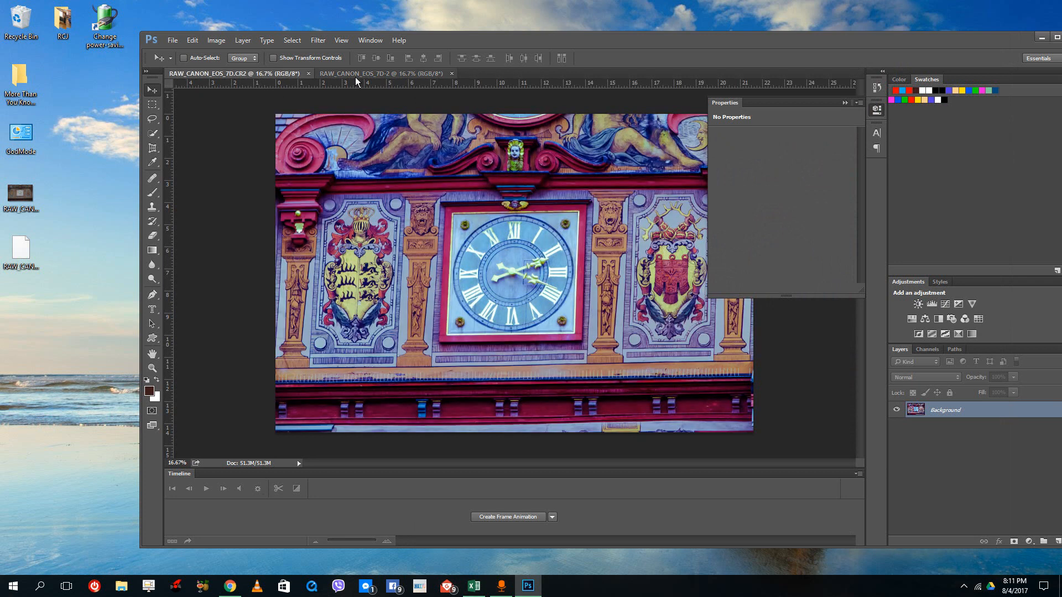
{"action": "left_click", "coordinate": [357, 75]}
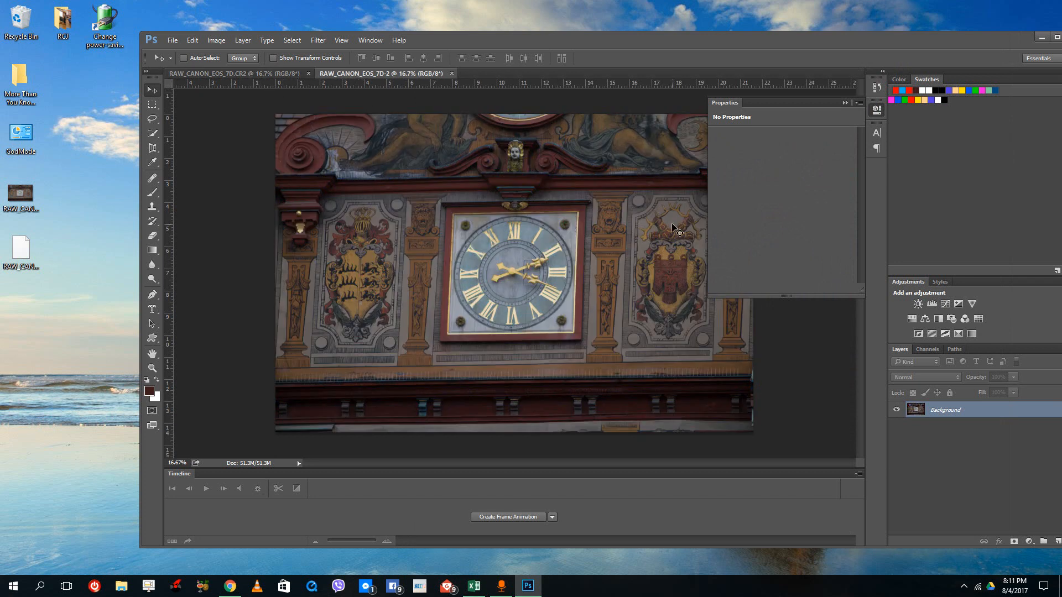
{"action": "left_click", "coordinate": [844, 103]}
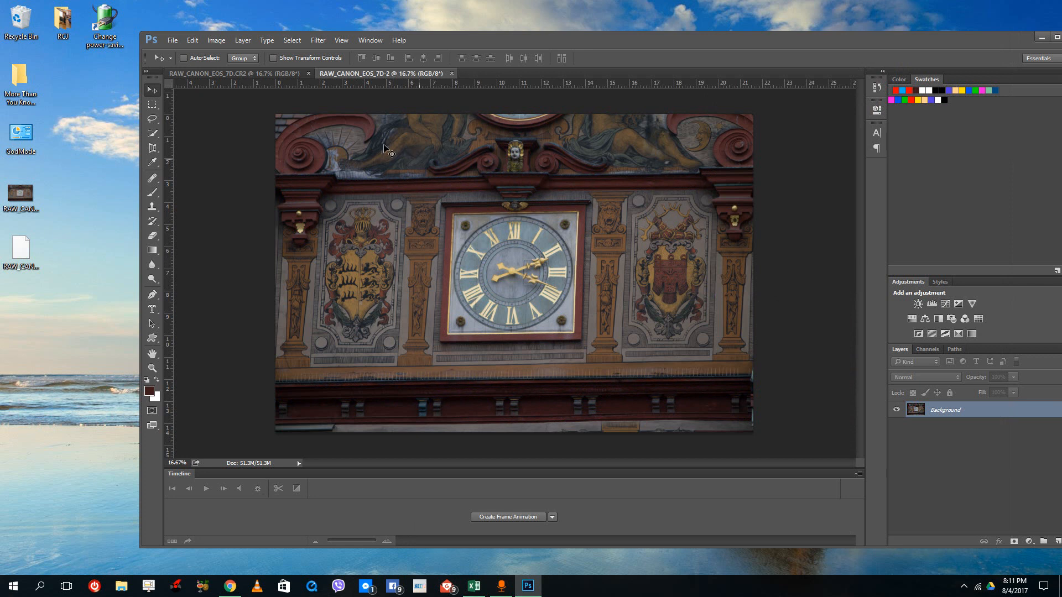
{"action": "left_click", "coordinate": [258, 76]}
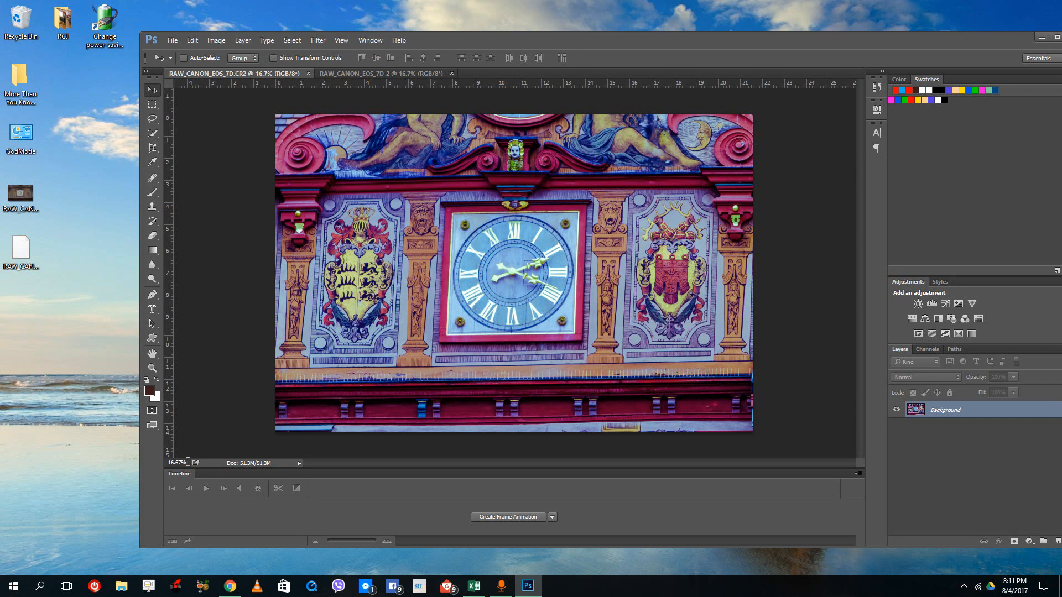
Examine the clock face and coat of arms up close in both the edited and unedited documents, ending on the edited one
{"action": "scroll", "coordinate": [470, 310], "scroll_direction": "up", "scroll_amount": 10}
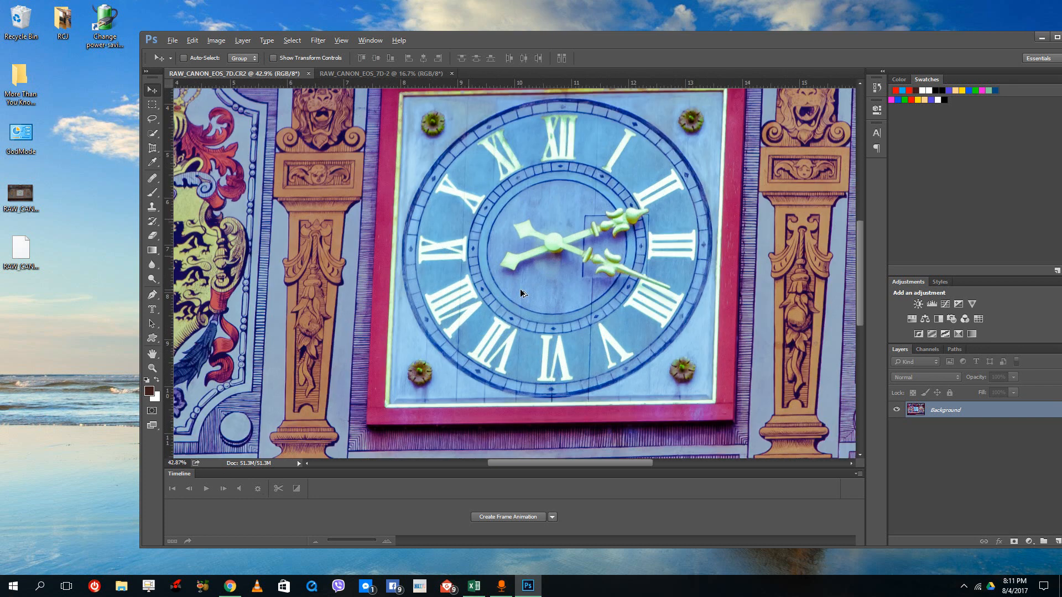
{"action": "scroll", "coordinate": [493, 297], "scroll_direction": "down", "scroll_amount": 9}
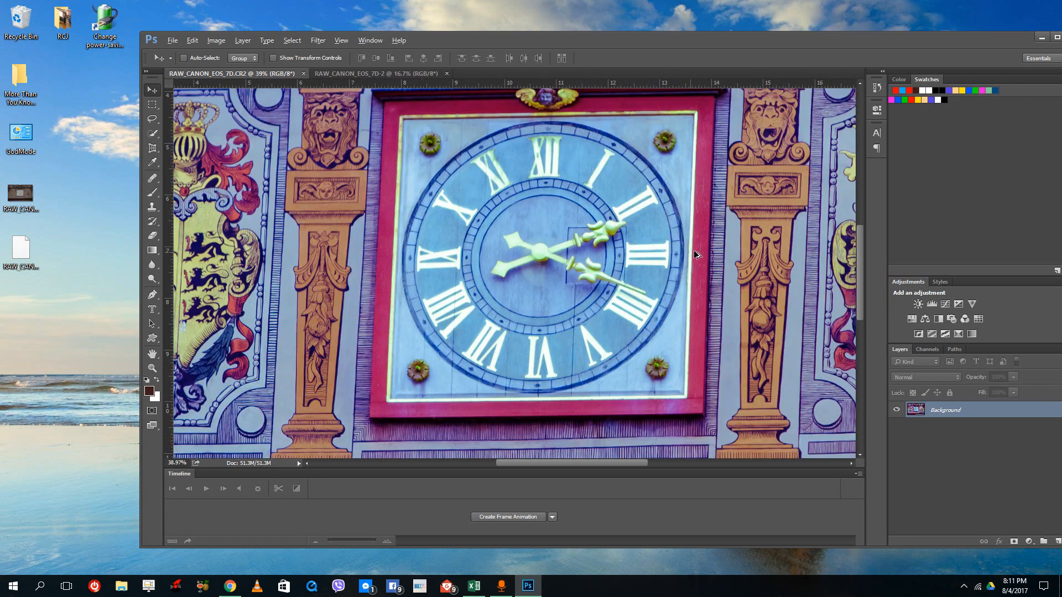
{"action": "scroll", "coordinate": [764, 233], "scroll_direction": "up", "scroll_amount": 5}
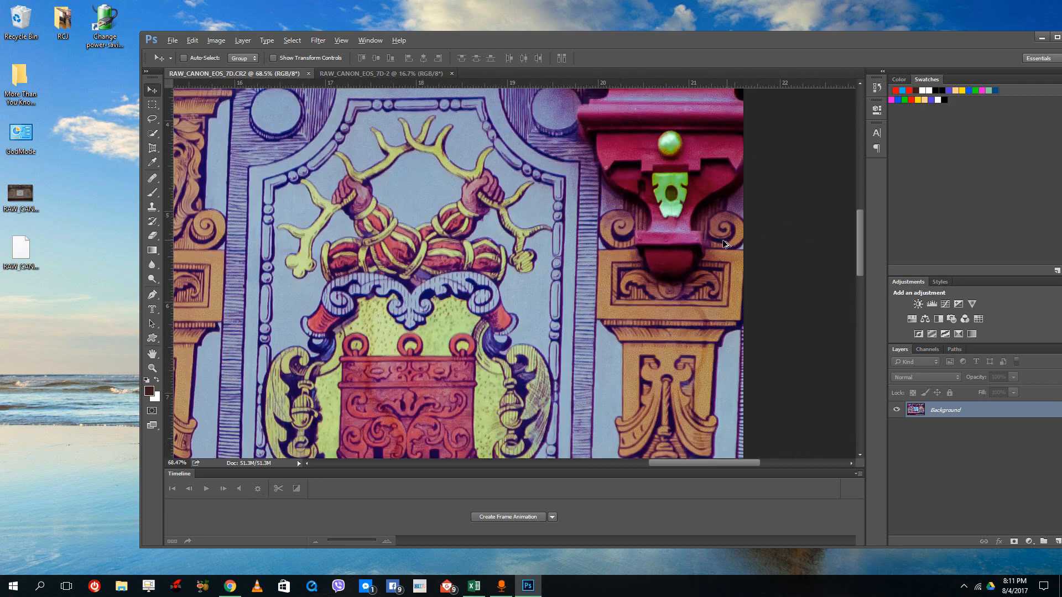
{"action": "scroll", "coordinate": [664, 255], "scroll_direction": "down", "scroll_amount": 4}
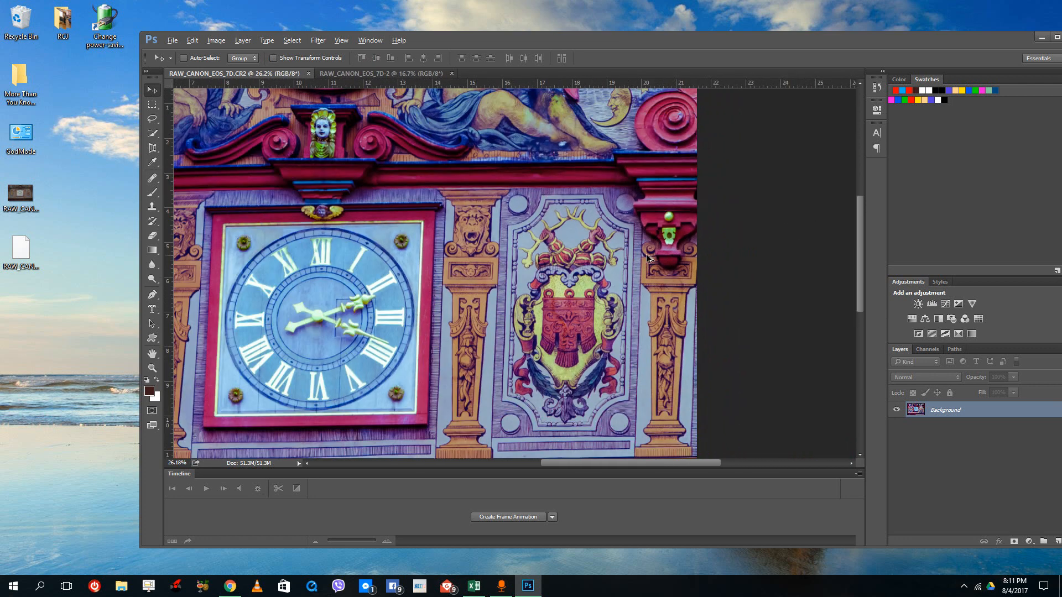
{"action": "scroll", "coordinate": [609, 258], "scroll_direction": "up", "scroll_amount": 4}
{"action": "scroll", "coordinate": [575, 260], "scroll_direction": "up", "scroll_amount": 5}
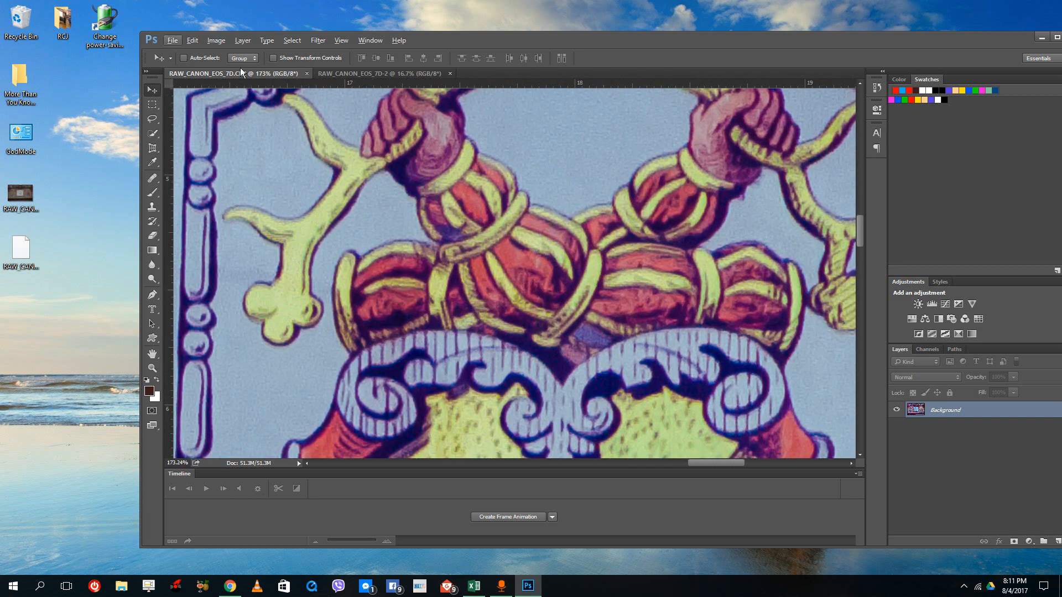
{"action": "left_click", "coordinate": [363, 73]}
{"action": "scroll", "coordinate": [750, 275], "scroll_direction": "up", "scroll_amount": 4}
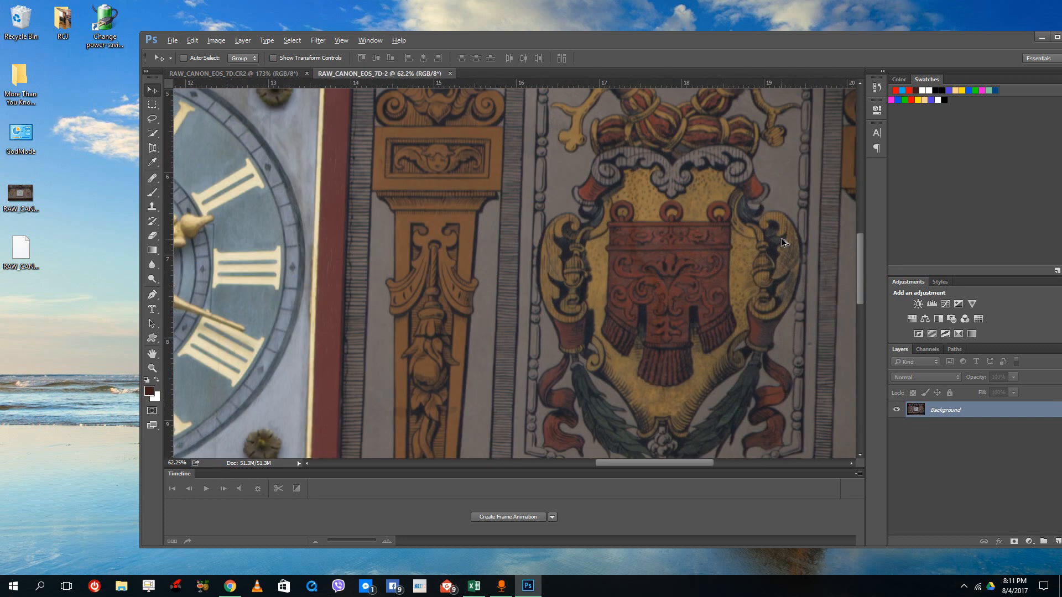
{"action": "scroll", "coordinate": [719, 249], "scroll_direction": "down", "scroll_amount": 4}
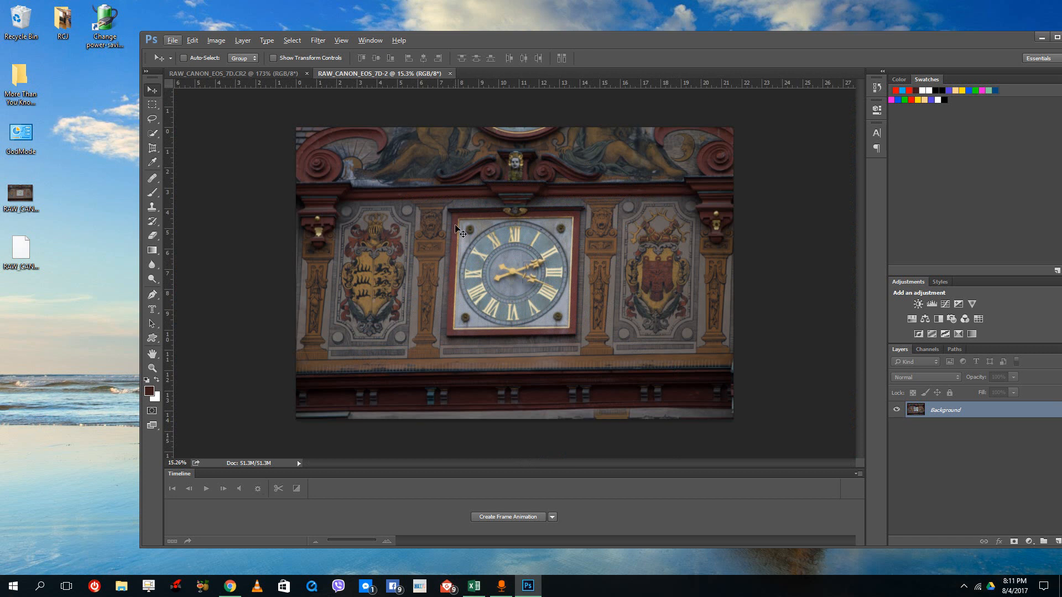
{"action": "left_click", "coordinate": [286, 74]}
{"action": "scroll", "coordinate": [494, 221], "scroll_direction": "down", "scroll_amount": 8}
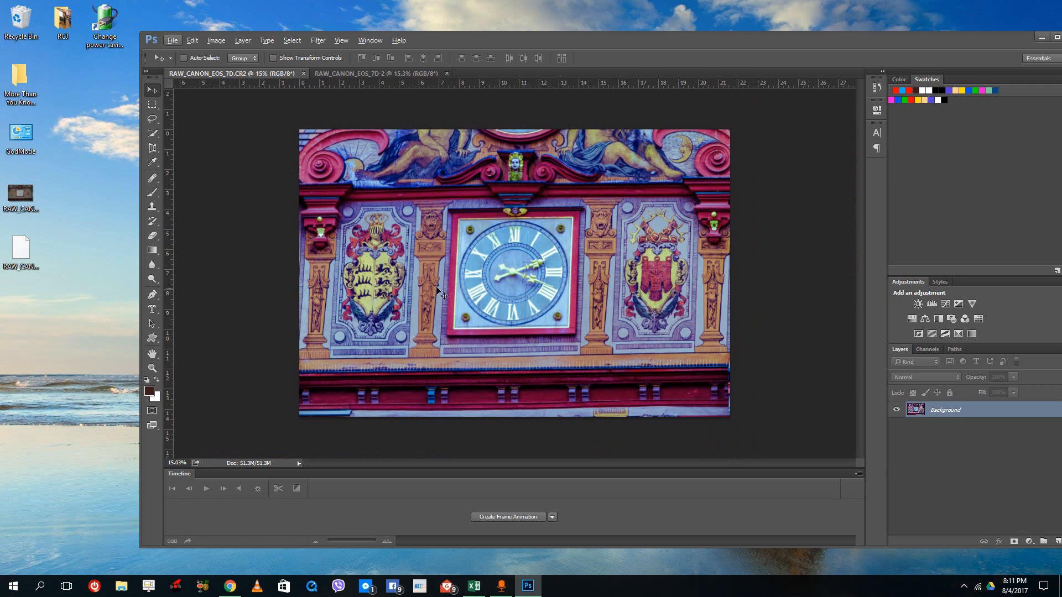
{"action": "left_click_drag", "start_coordinate": [92, 290], "coordinate": [1, 181]}
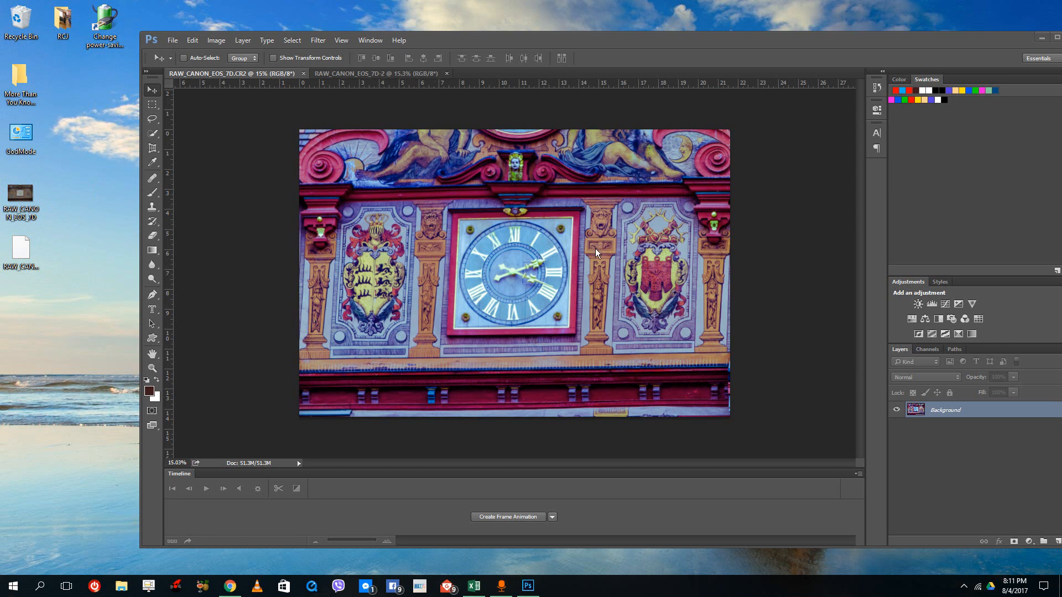
{"action": "left_click", "coordinate": [341, 40]}
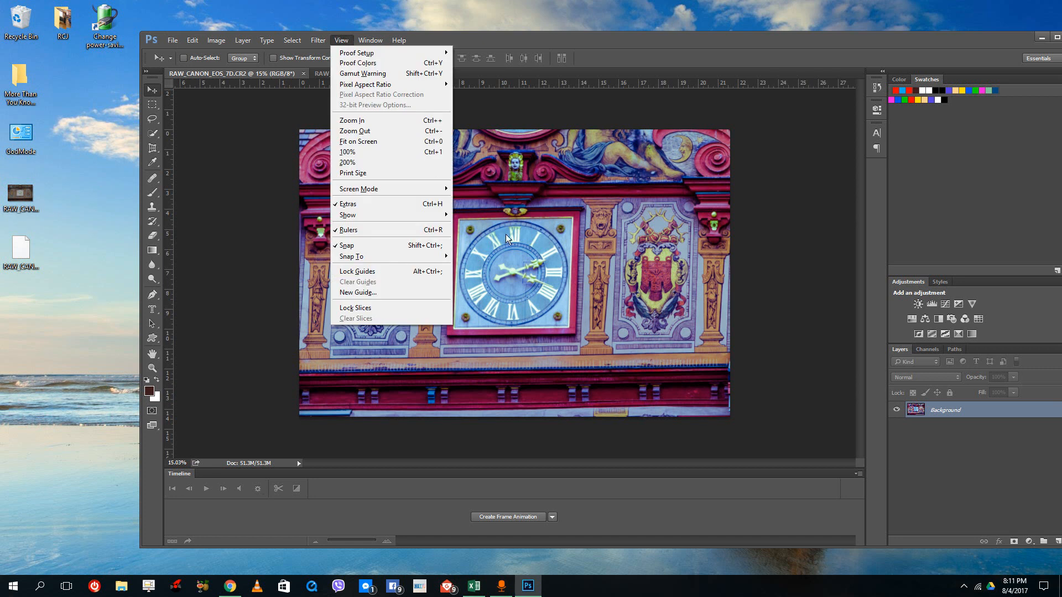
{"action": "left_click", "coordinate": [464, 209]}
Apply the Water Paper sketch filter from the Filter Gallery to the edited photo
{"action": "left_click", "coordinate": [317, 43]}
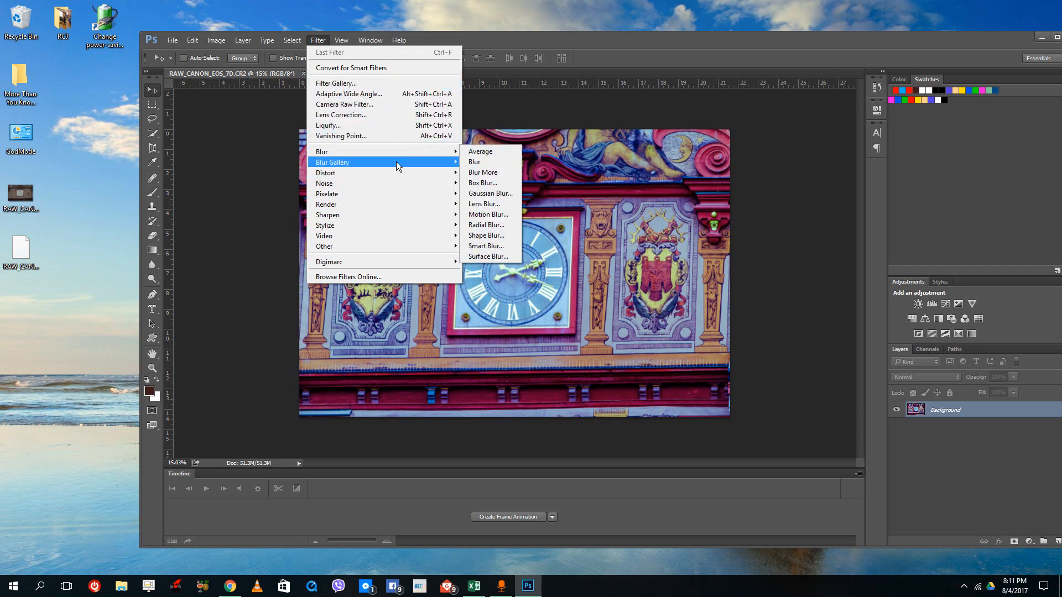
{"action": "left_click", "coordinate": [352, 83]}
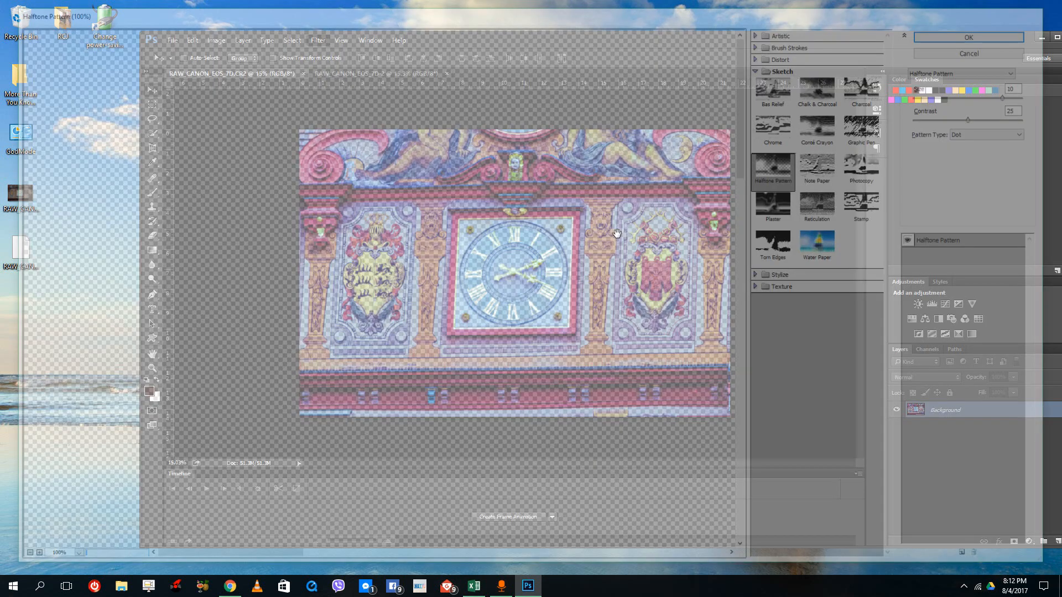
{"action": "left_click", "coordinate": [817, 243]}
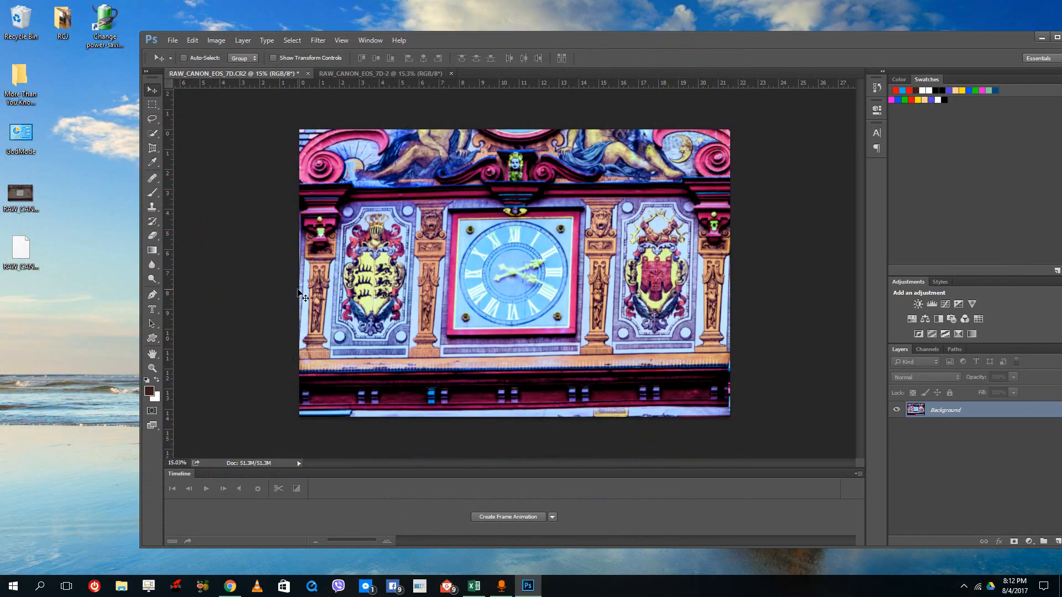
Bring the whole program window into view and compare the filtered photo with the unedited RAW_CANON_EOS_7D-2 document
{"action": "left_click_drag", "start_coordinate": [457, 39], "coordinate": [395, 41]}
{"action": "left_click", "coordinate": [324, 75]}
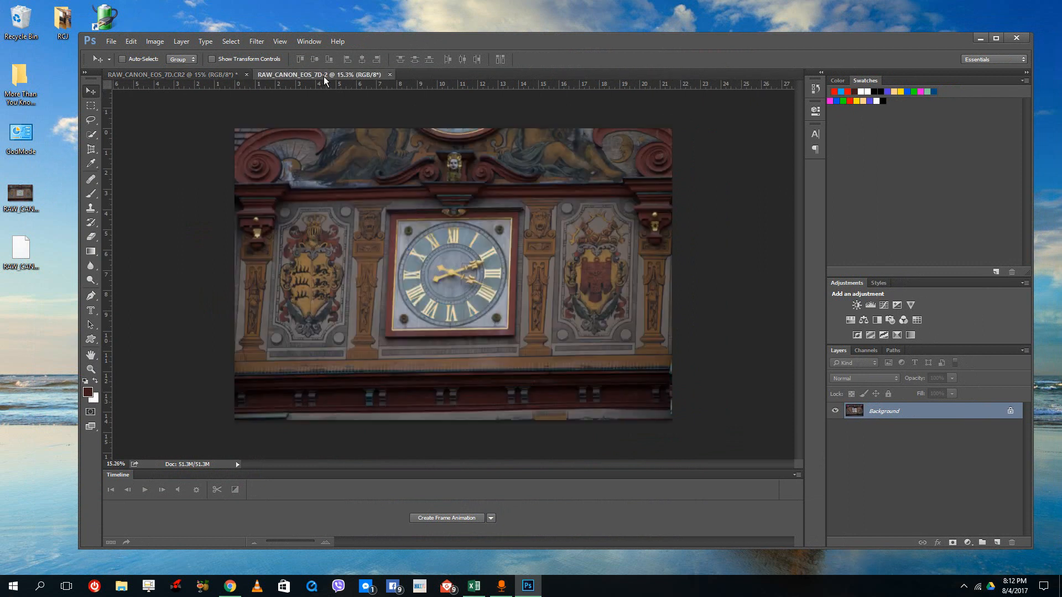
{"action": "left_click", "coordinate": [200, 78]}
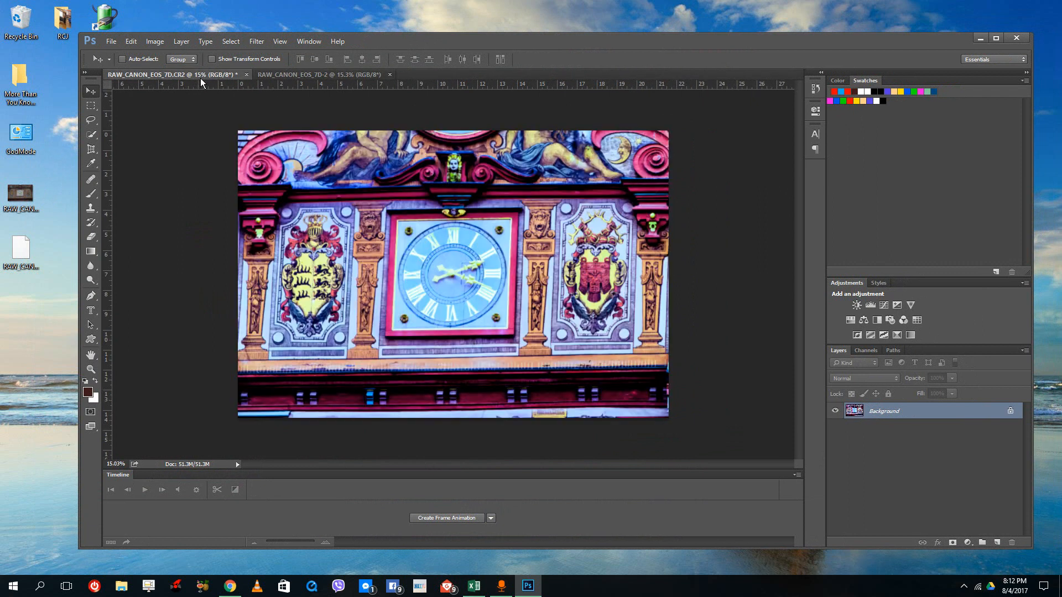
{"action": "left_click", "coordinate": [360, 75]}
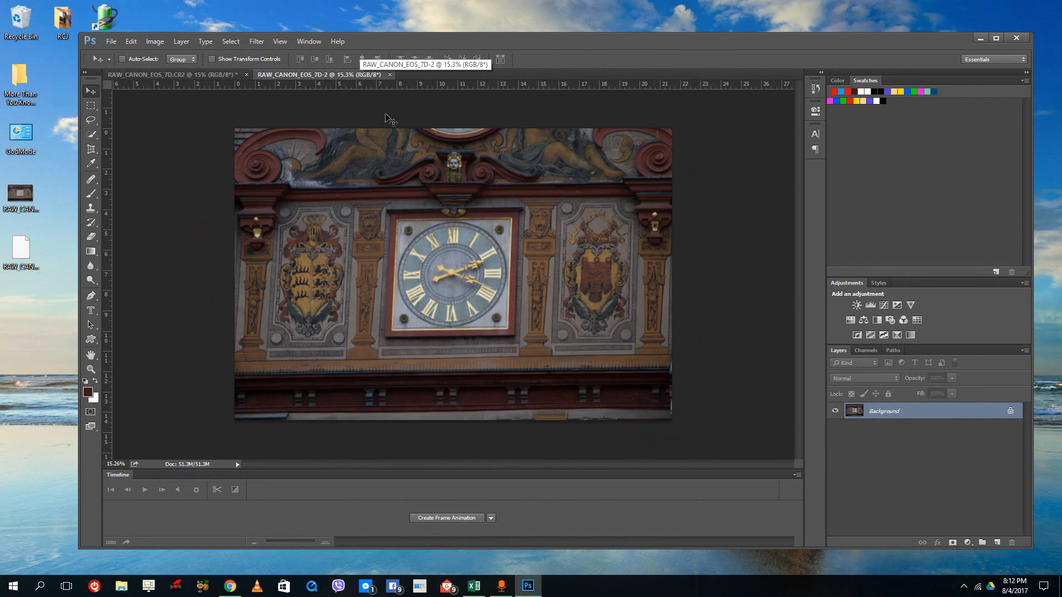
{"action": "left_click", "coordinate": [221, 76]}
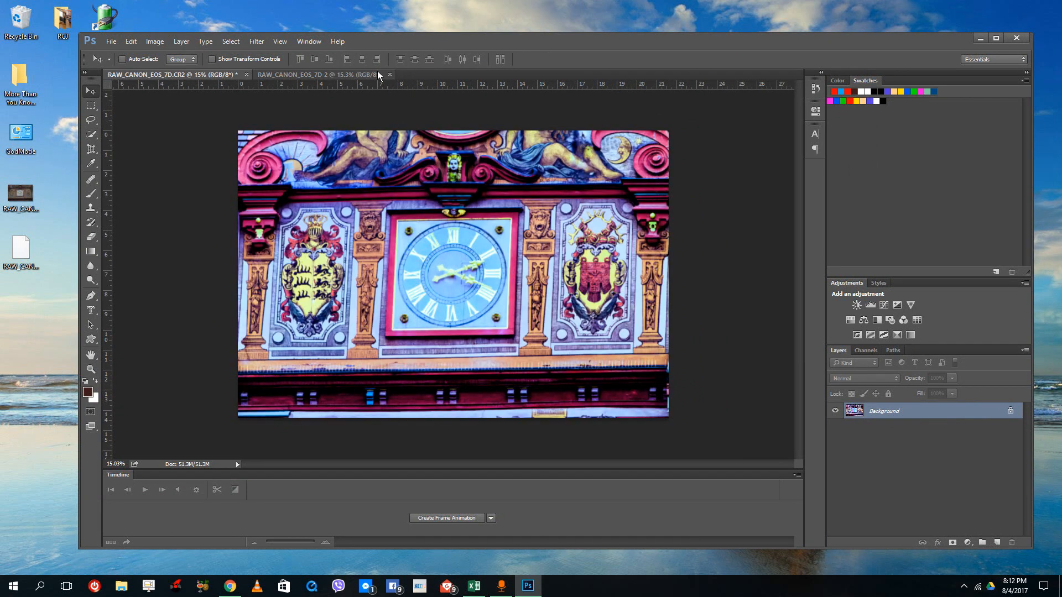
{"action": "left_click", "coordinate": [380, 76]}
{"action": "left_click", "coordinate": [208, 74]}
{"action": "left_click", "coordinate": [378, 75]}
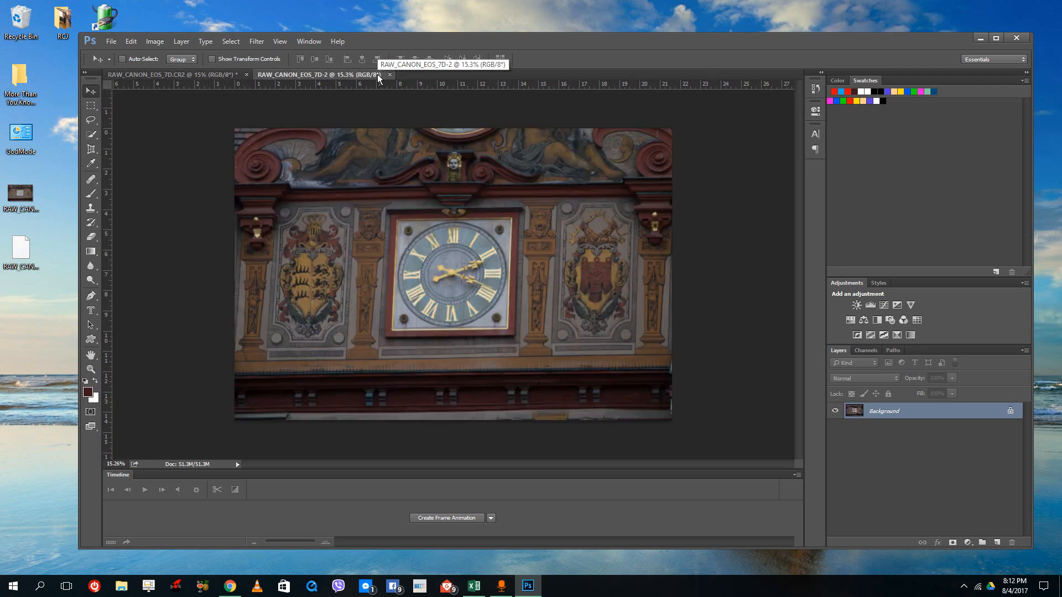